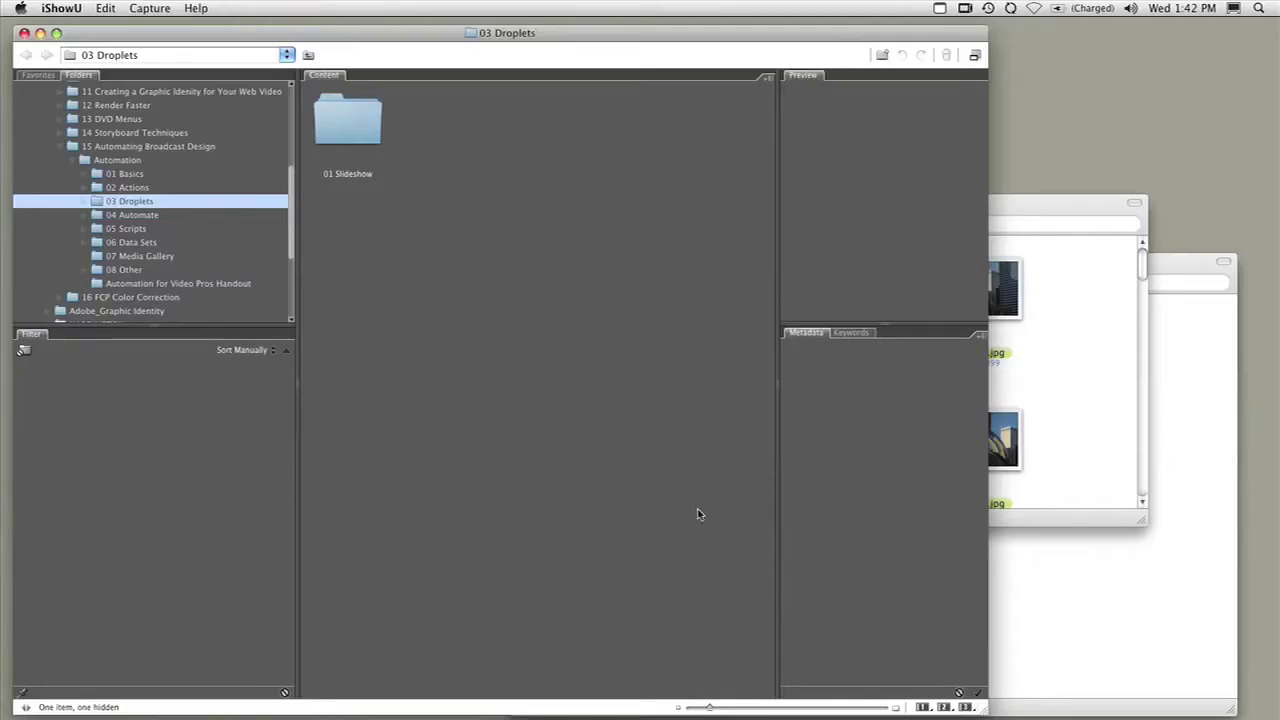
- Maximize Bridge, open 04 Automate > 02 Contact Sheet, and select all ten flower images
left_click(56, 34)
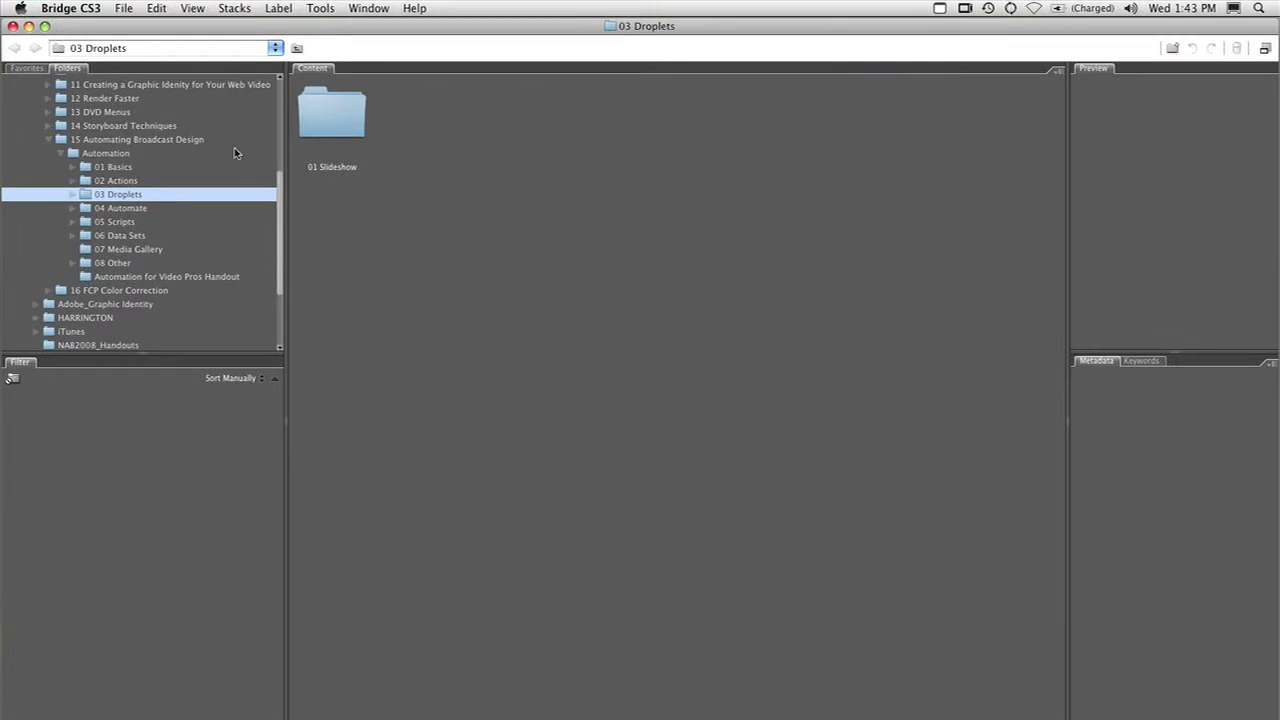
left_click(118, 207)
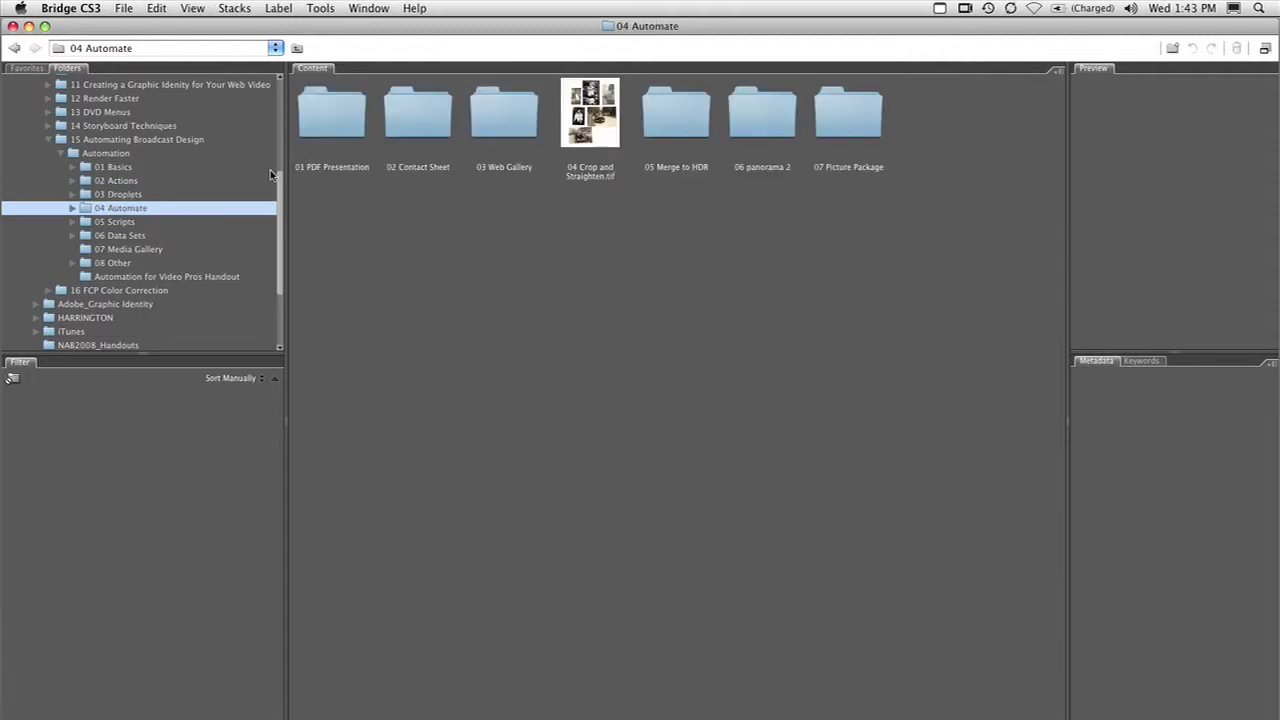
double_click(430, 117)
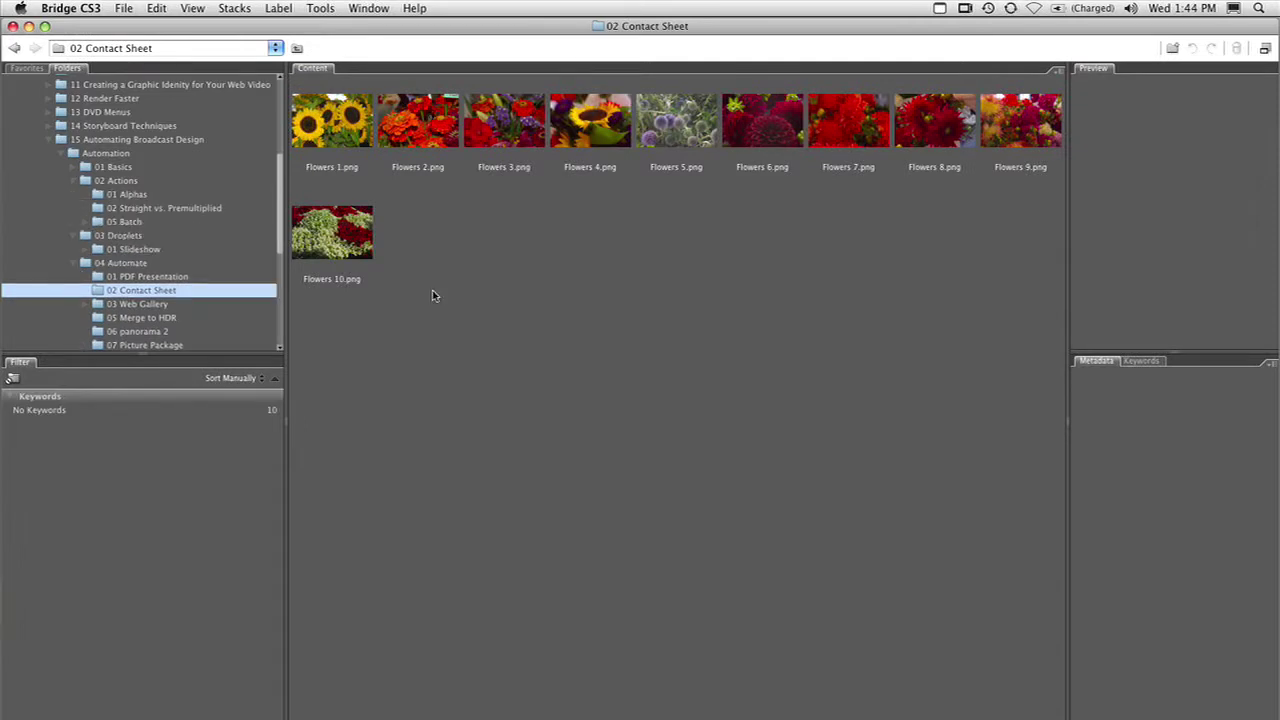
key("super+a")
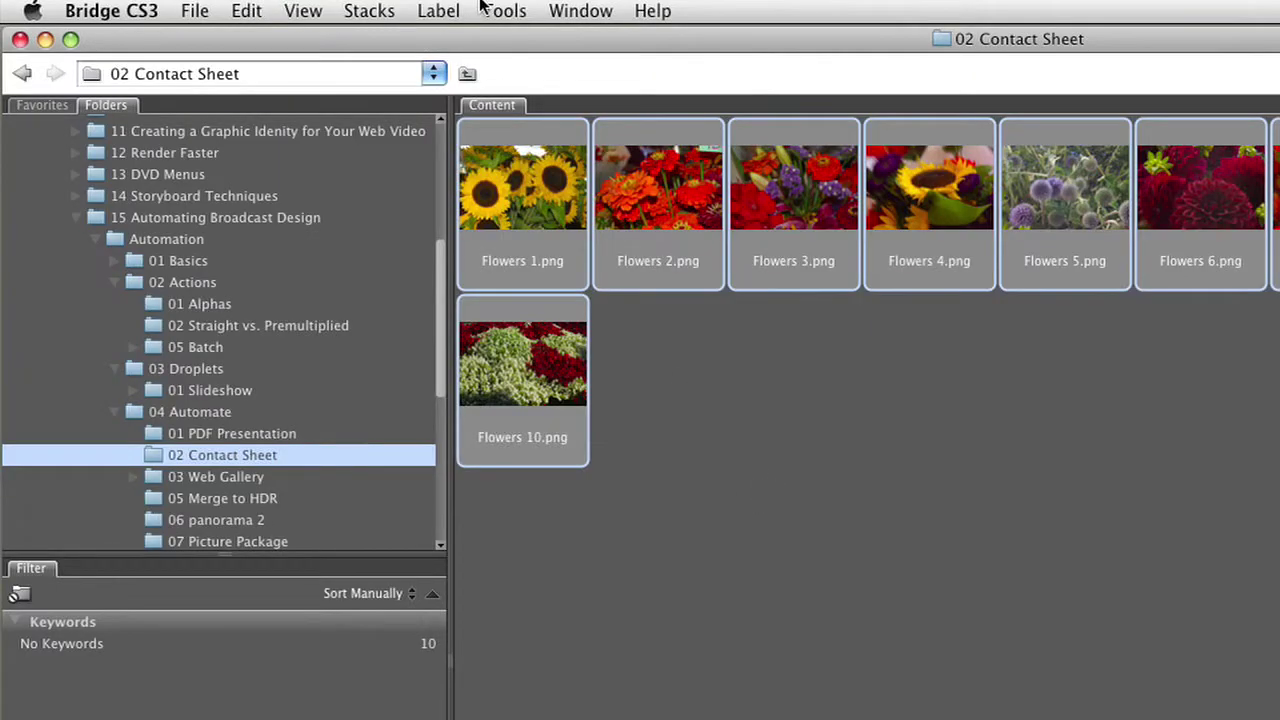
- In Batch Rename, set the text to Market_Promo_ and the sequence number to 001, three digits
left_click(486, 8)
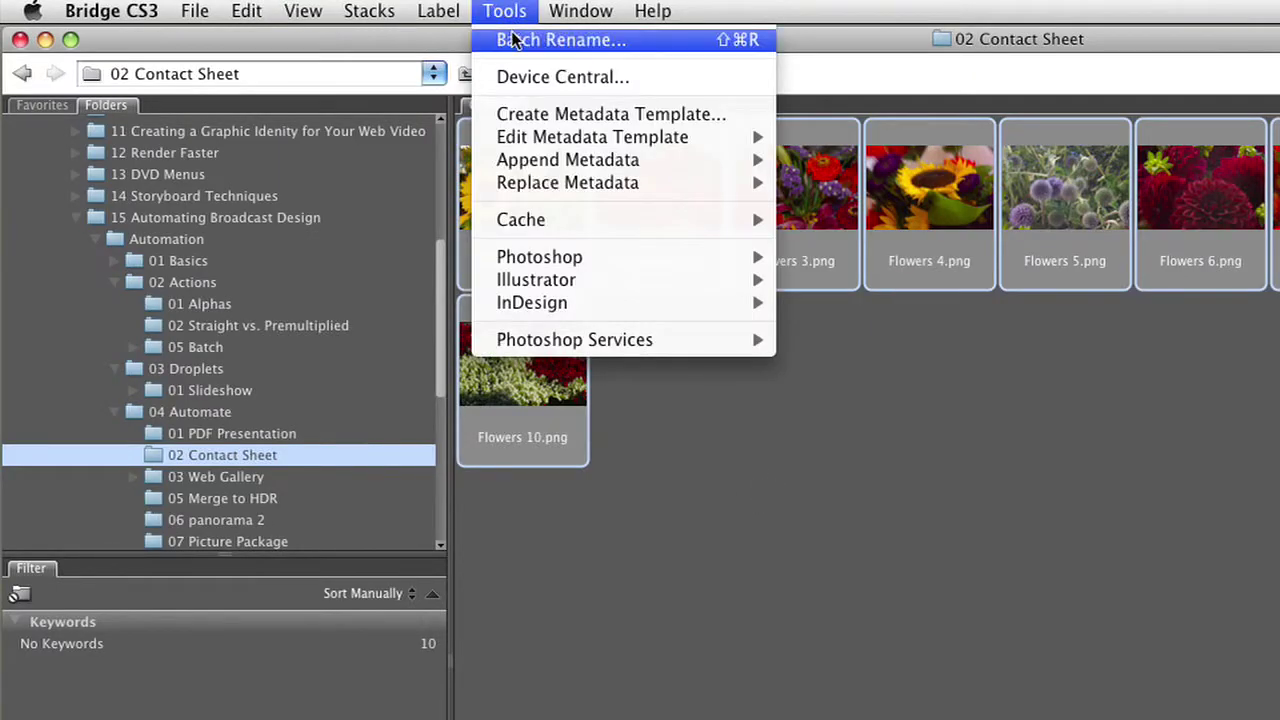
left_click(514, 40)
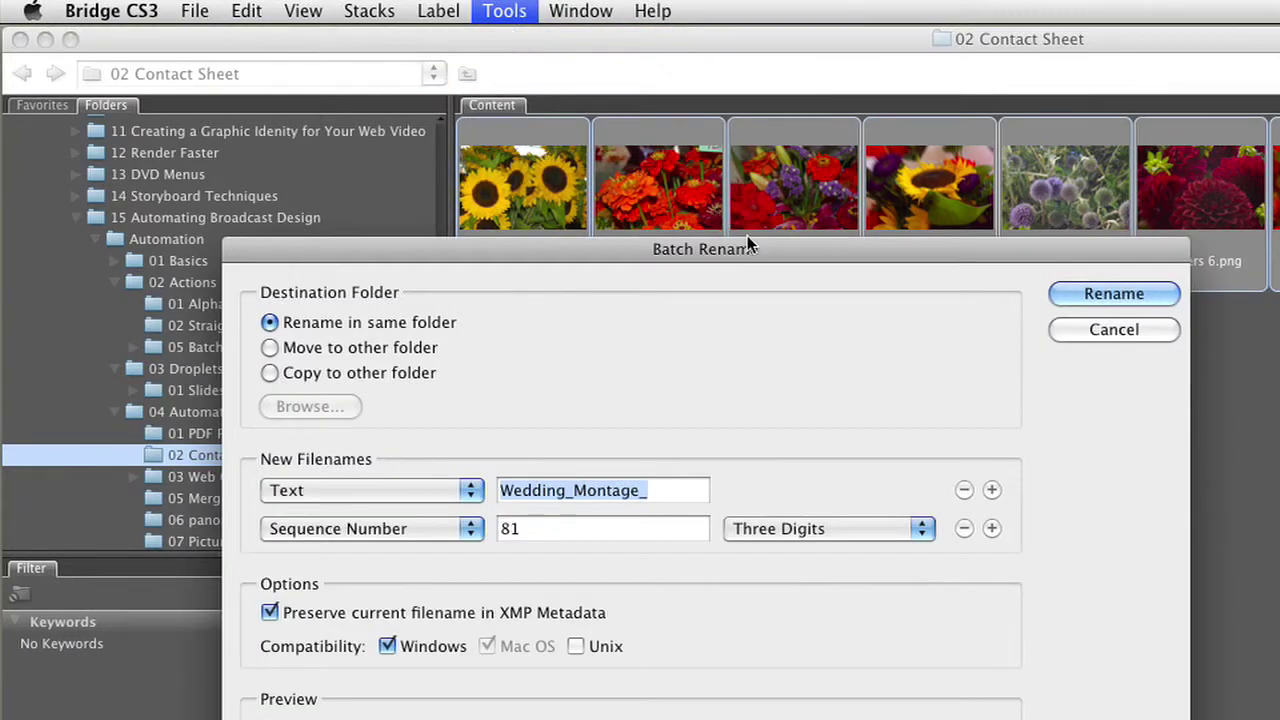
left_click_drag(754, 252, 1014, 176)
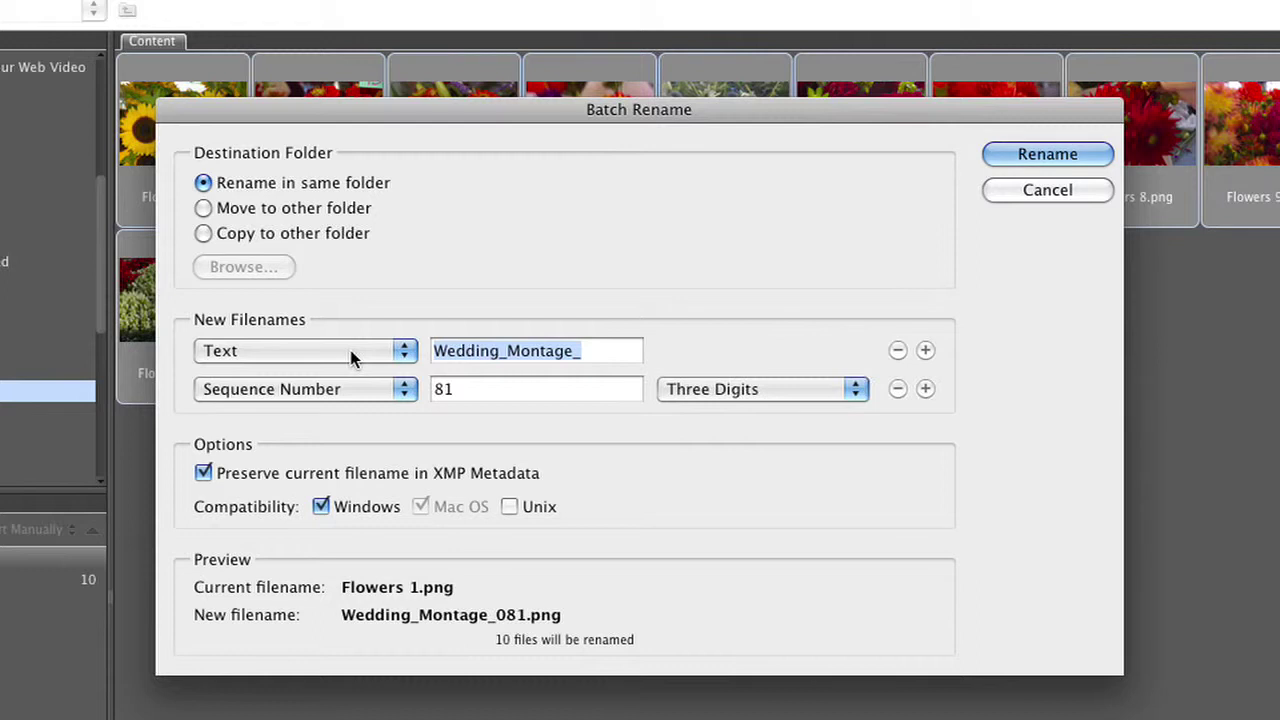
type("Market_Promi")
key("BackSpace")
type("o_")
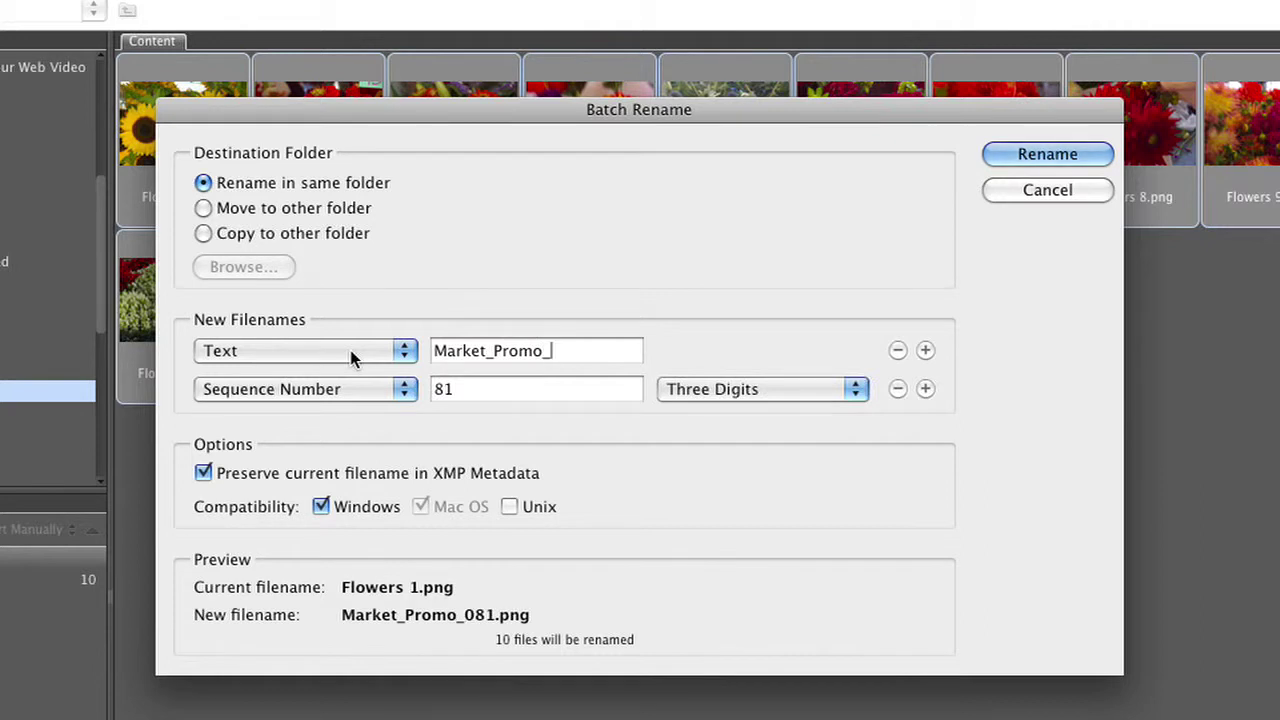
double_click(446, 391)
type("001")
left_click(241, 233)
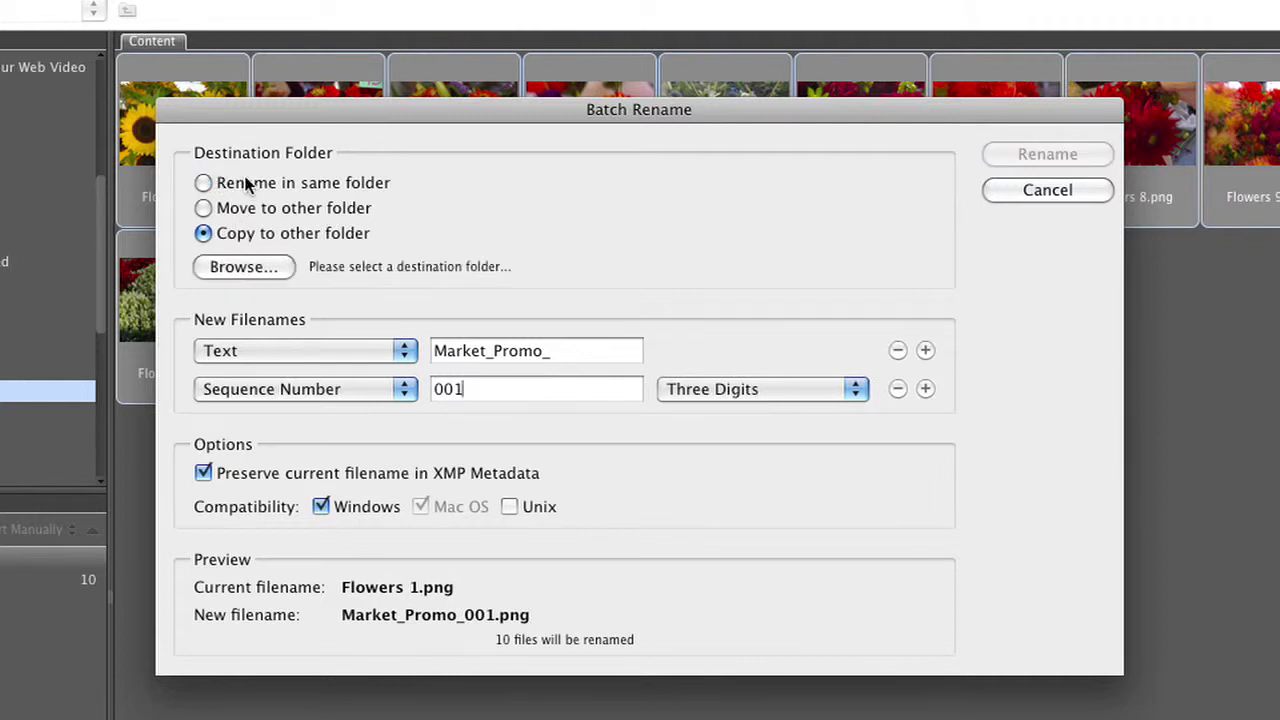
- Rename the ten images in the same folder to Market_Promo_001.png through Market_Promo_010.png
left_click(245, 183)
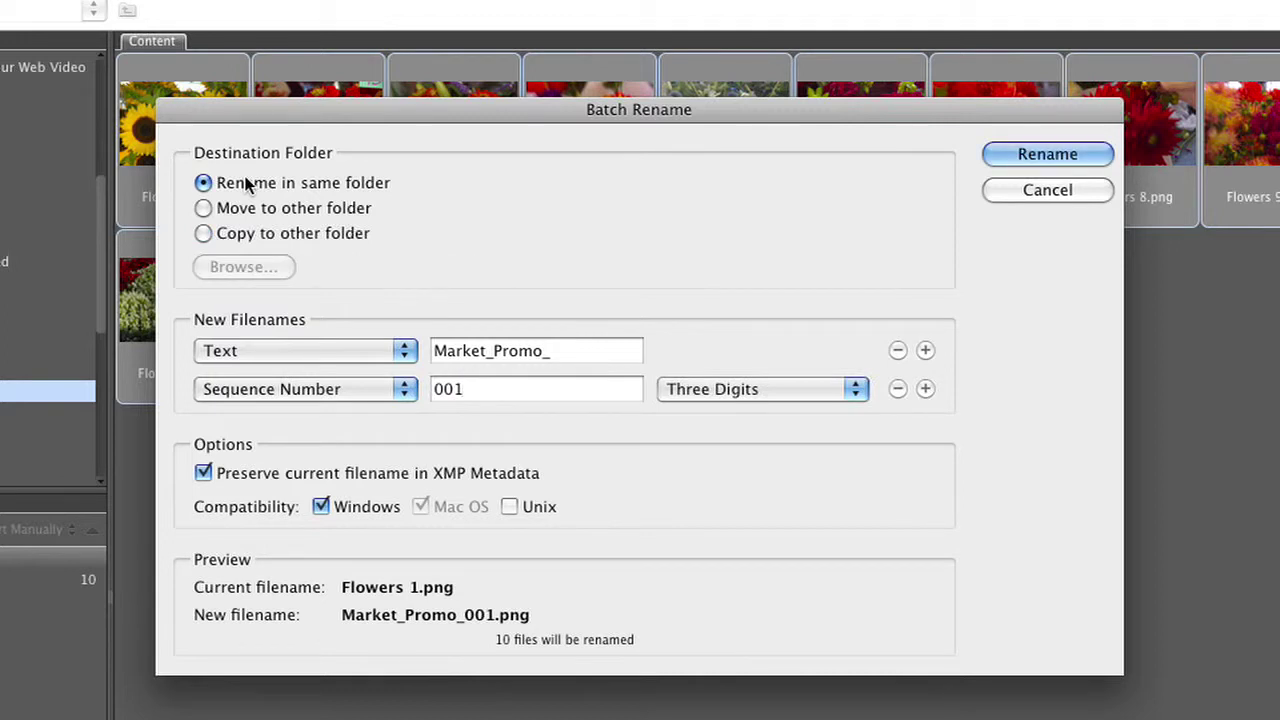
left_click(1011, 152)
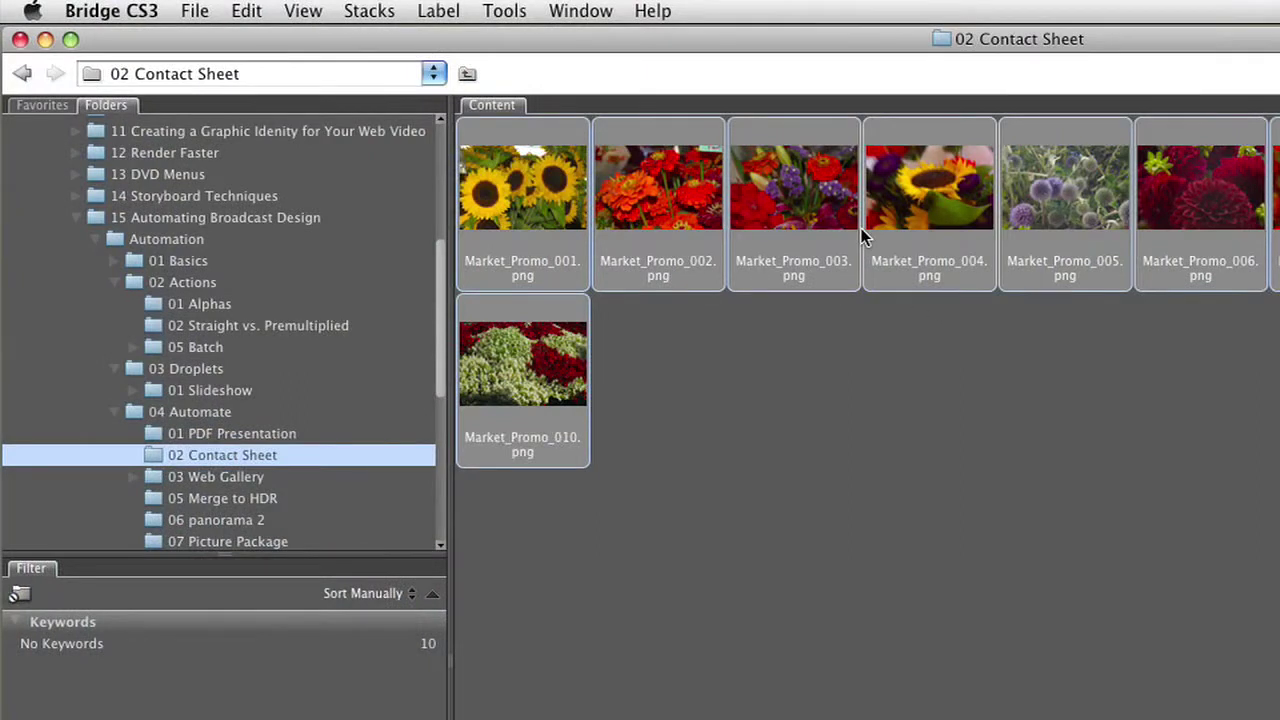
- Launch Photoshop's PDF Presentation for the ten Market_Promo images with Presentation output
left_click(512, 8)
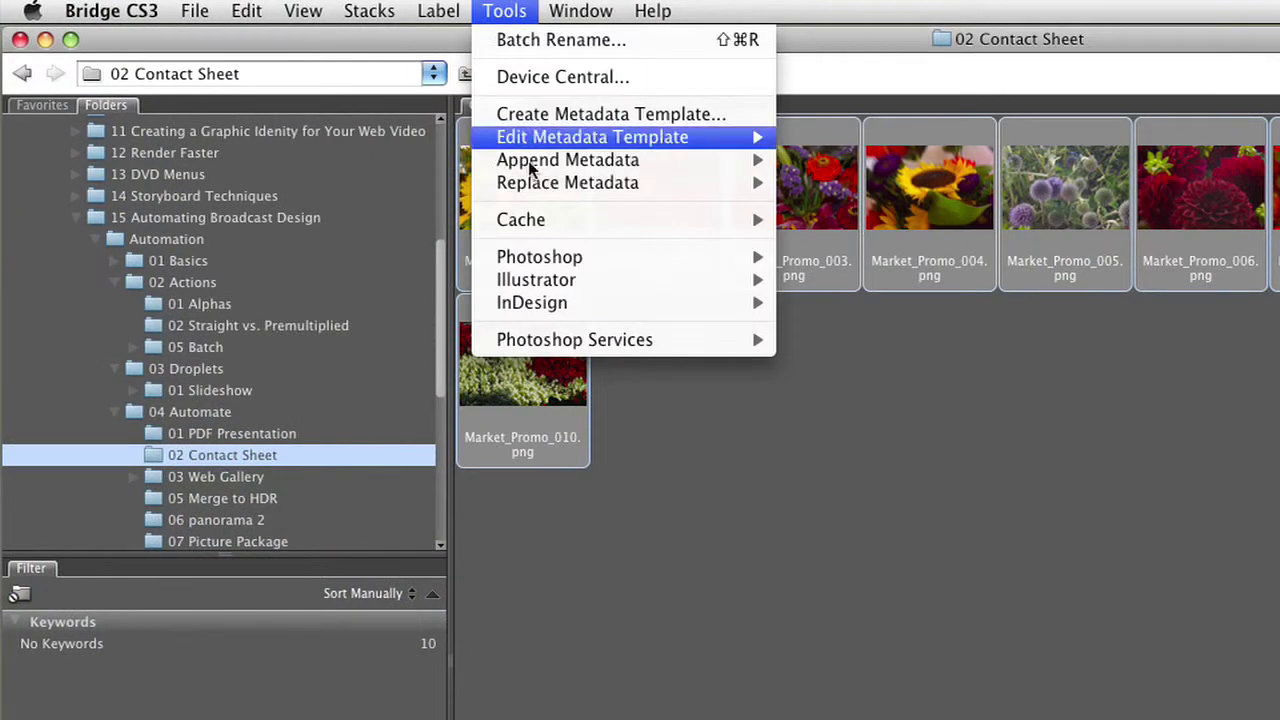
mouse_move(539, 256)
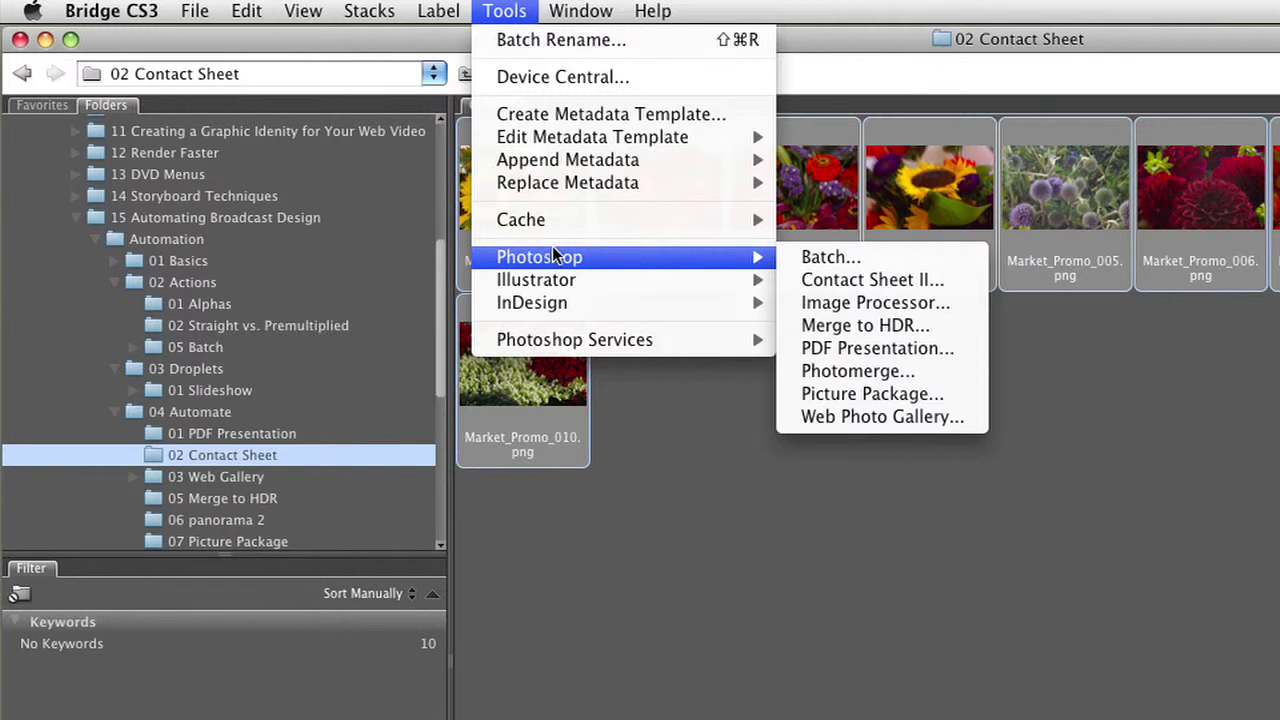
left_click(843, 347)
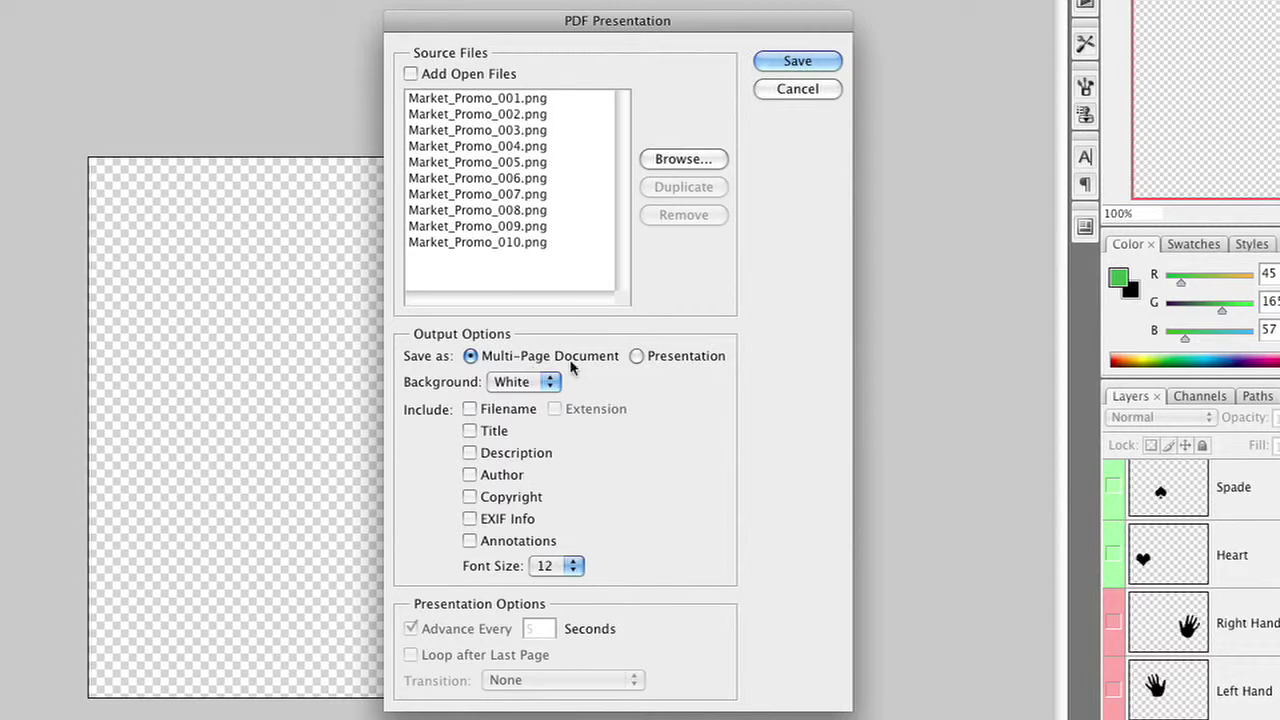
left_click(645, 360)
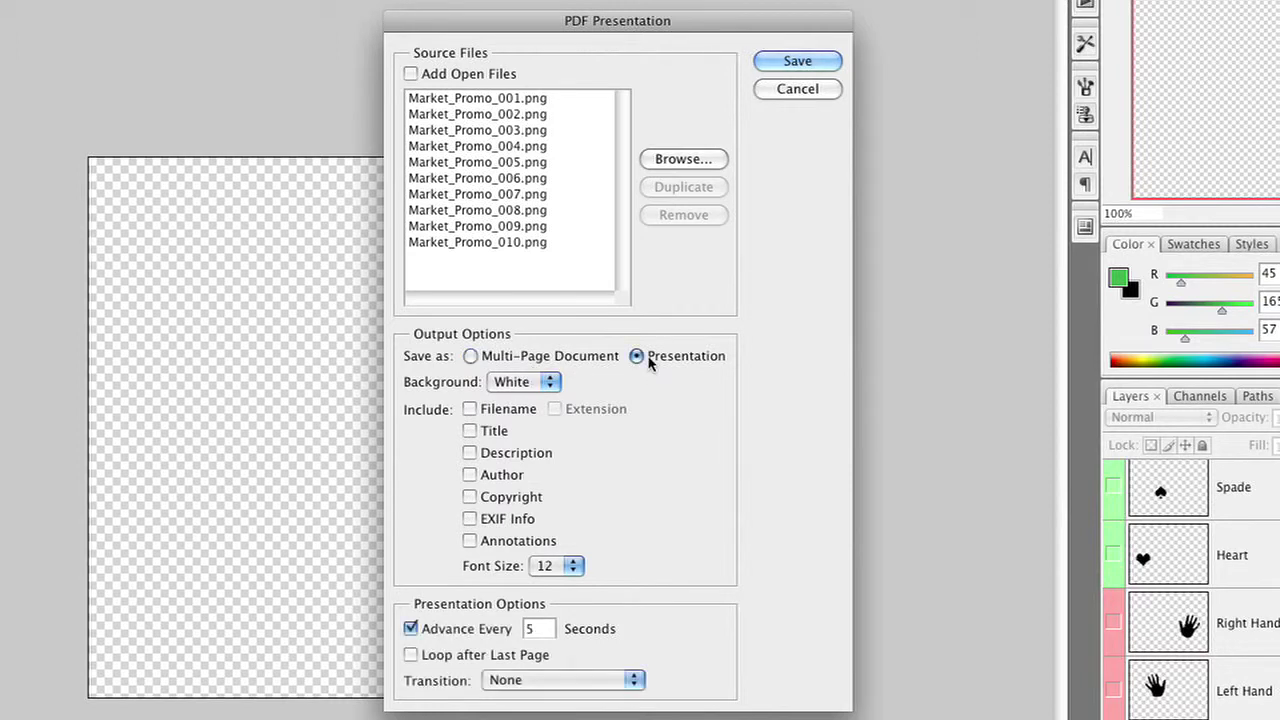
- Save the images as a Multi-Page Document PDF named Flower_Book on the Desktop
left_click(449, 633)
left_click(500, 357)
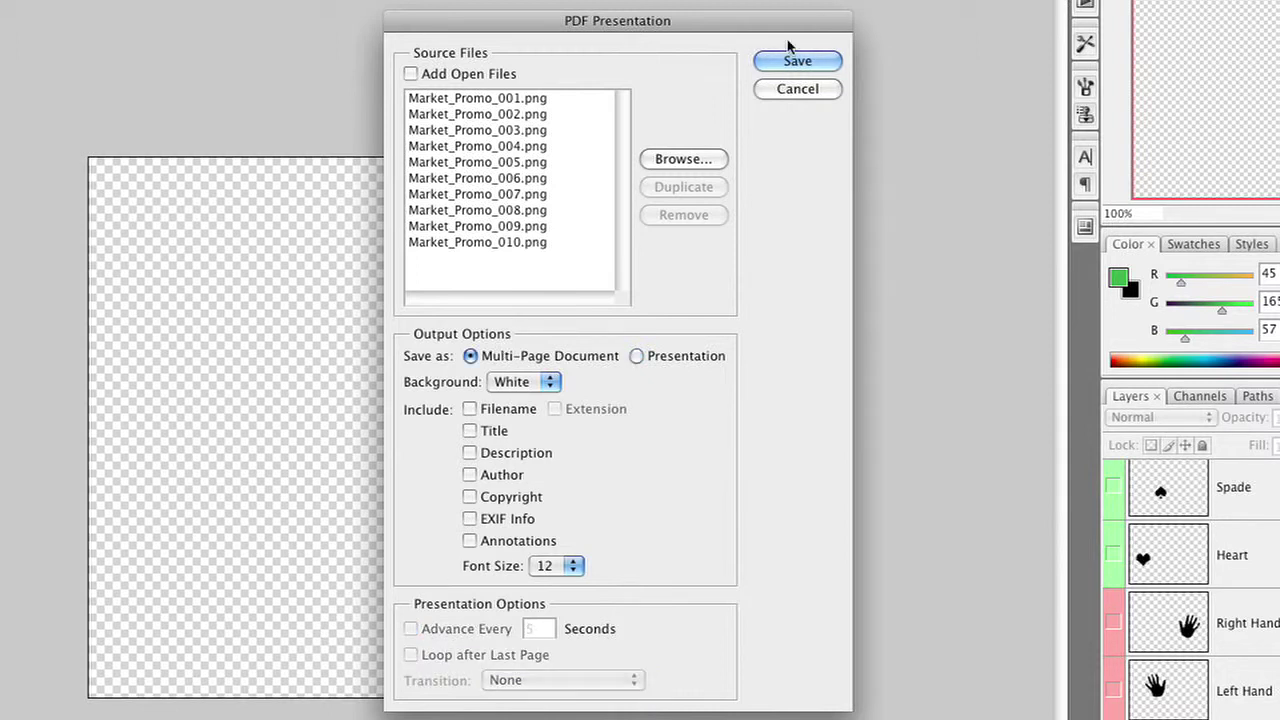
left_click(790, 61)
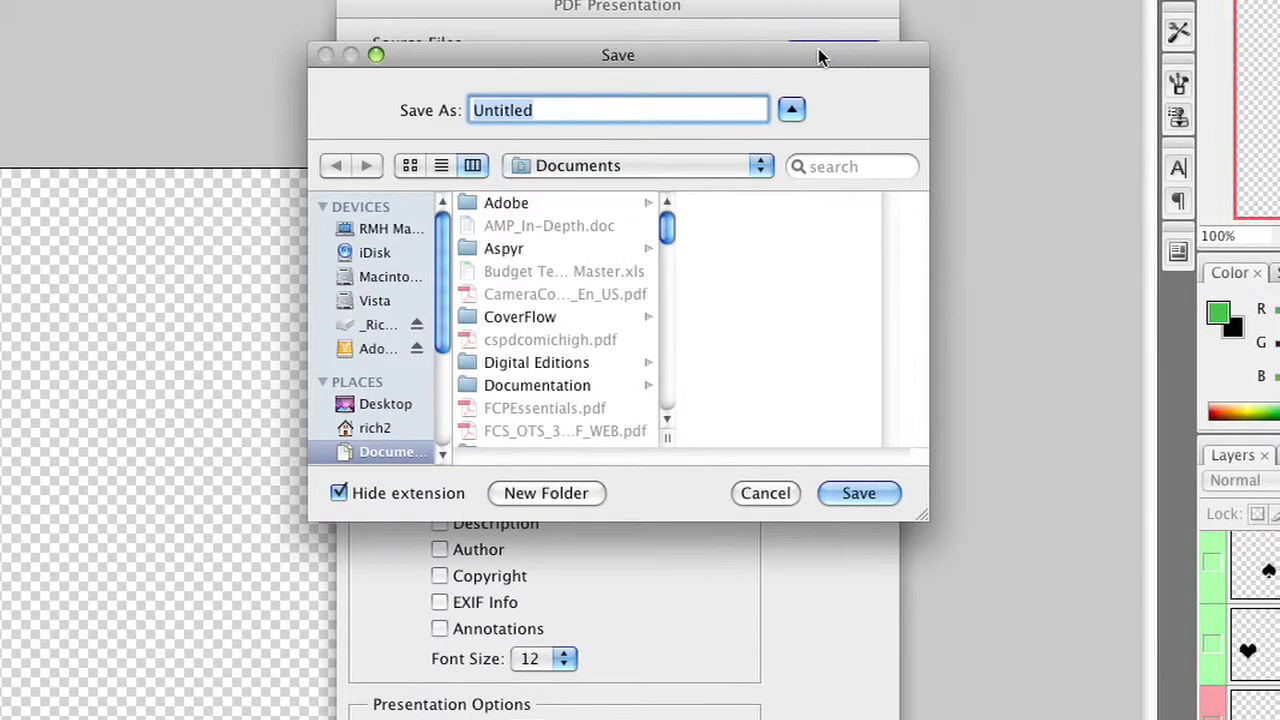
type("Flowe")
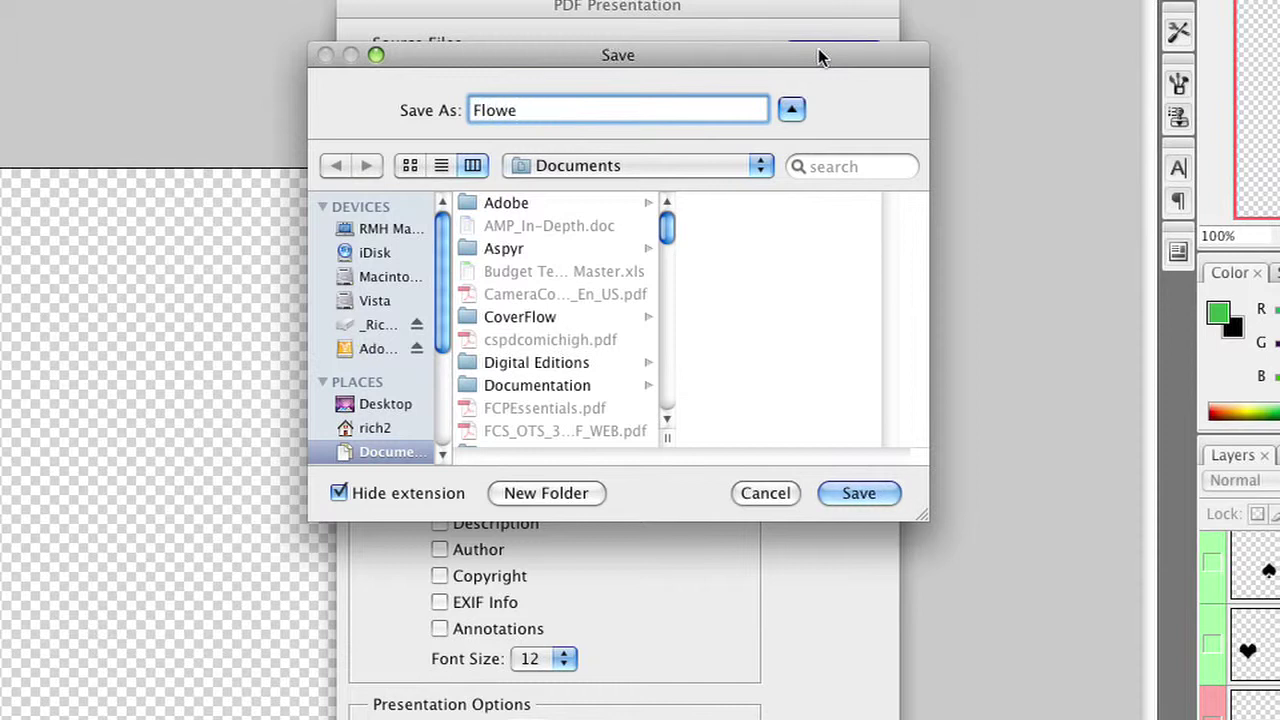
type("r_Book")
key("super+d")
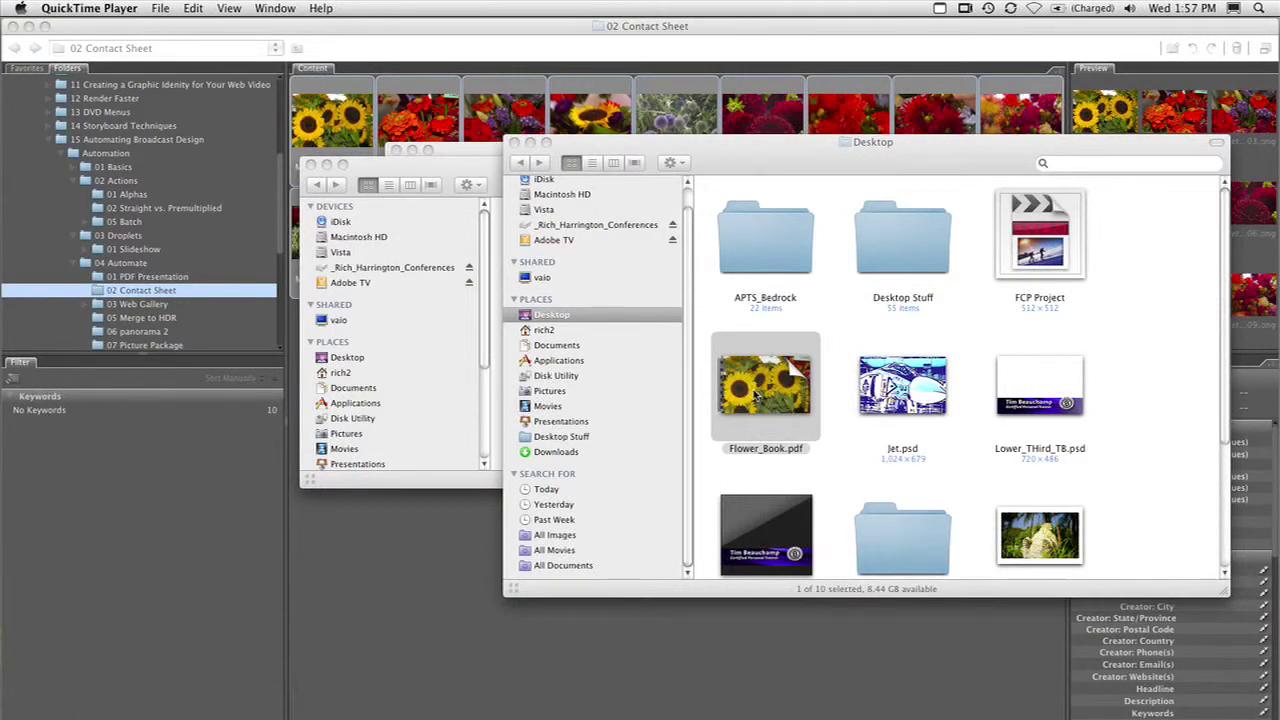
right_click(755, 396)
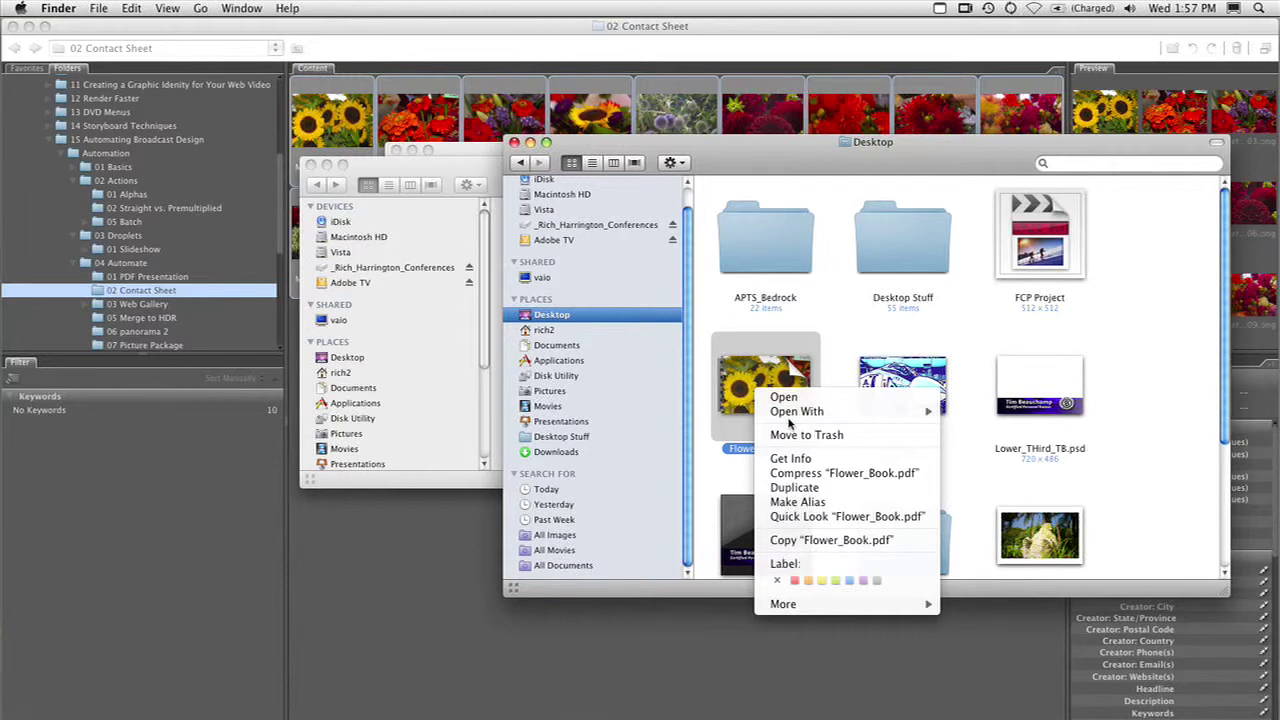
mouse_move(853, 413)
left_click(1004, 486)
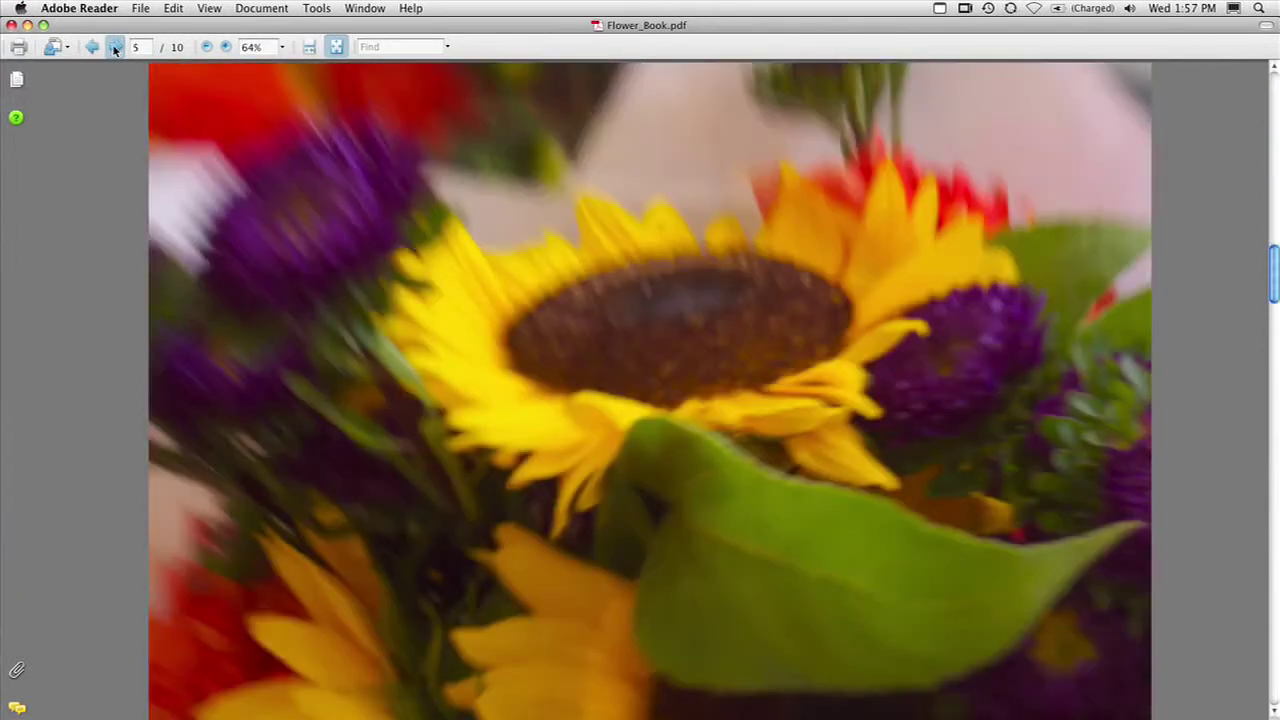
left_click(115, 49)
left_click(115, 49)
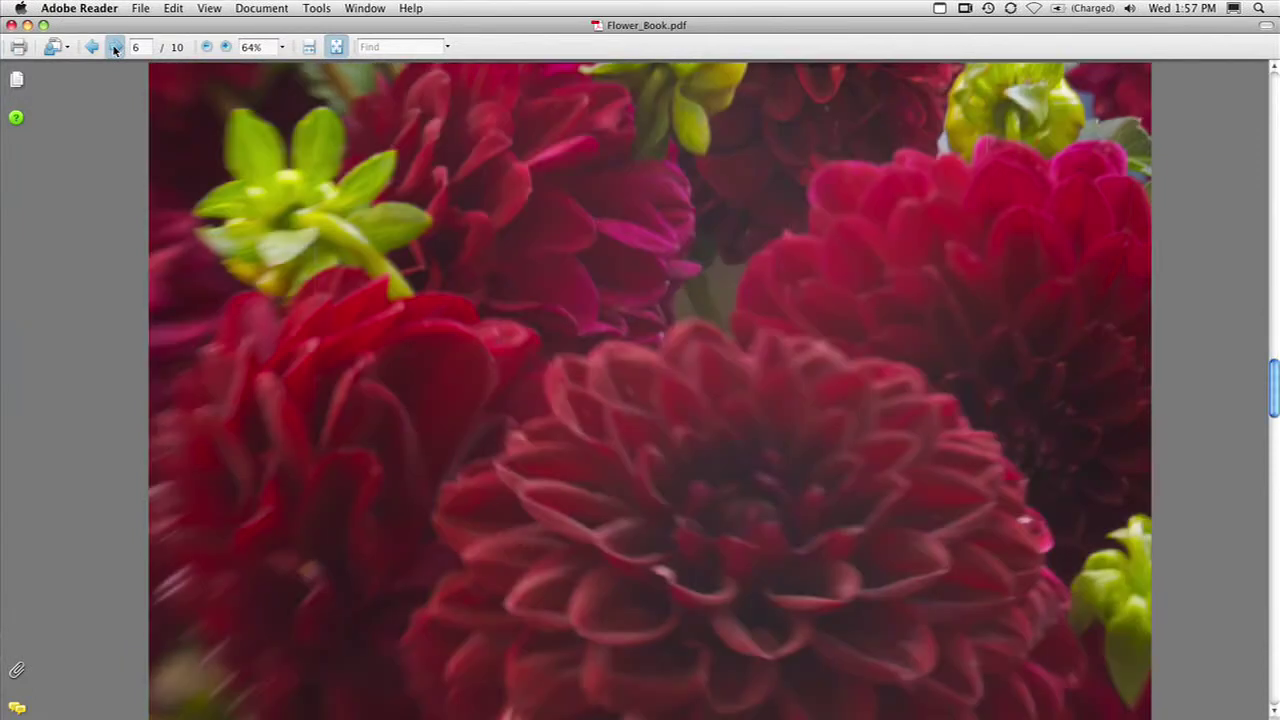
key("super+w")
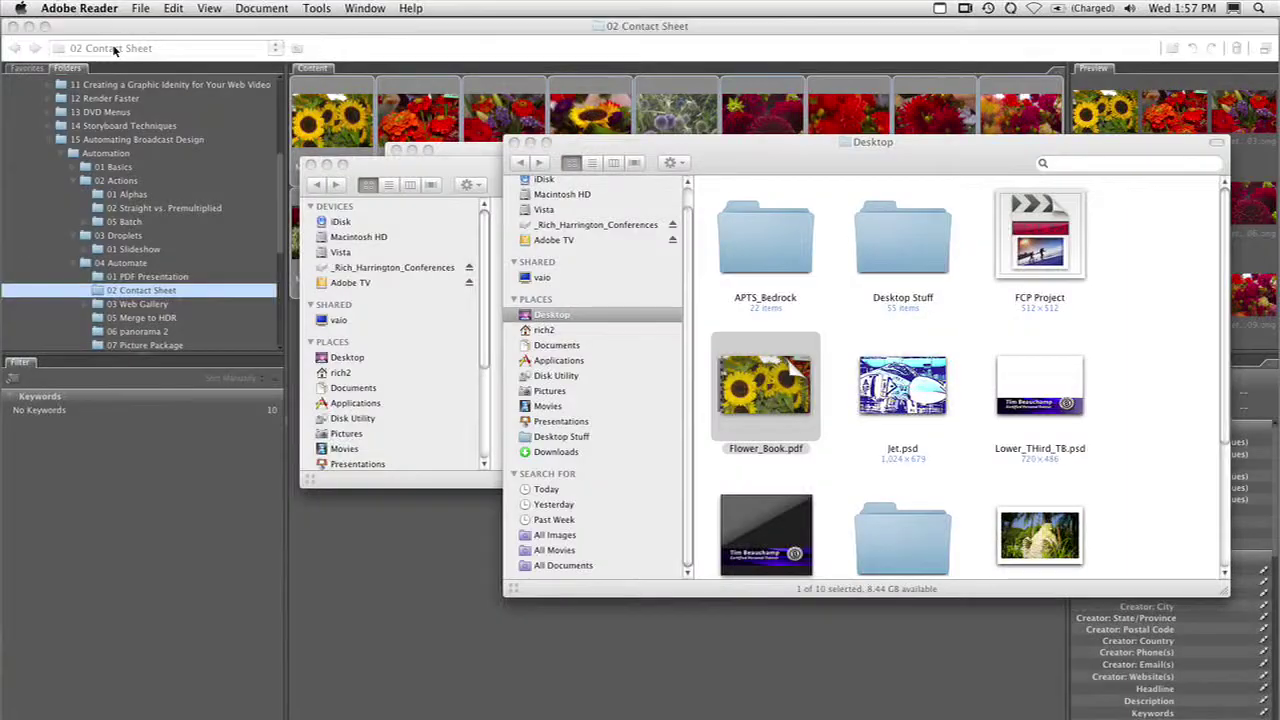
- Back in Bridge, send the selected images to Photoshop's Contact Sheet II
left_click(362, 524)
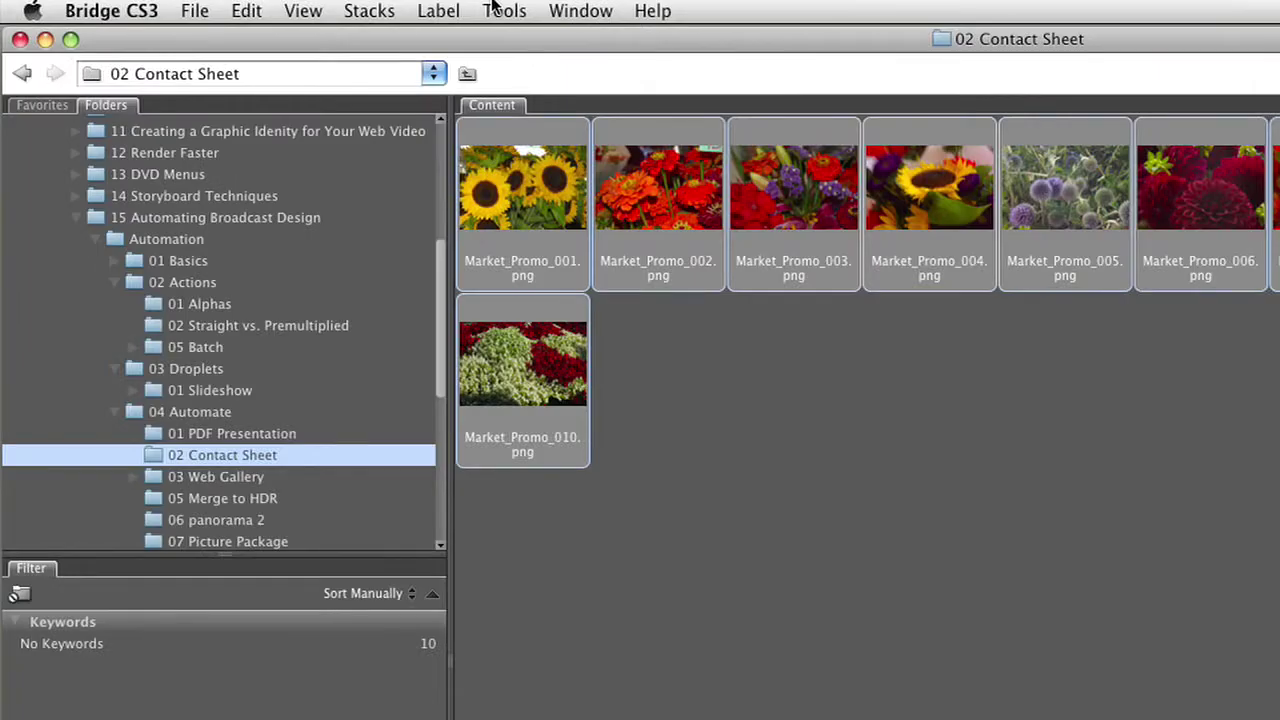
left_click(486, 10)
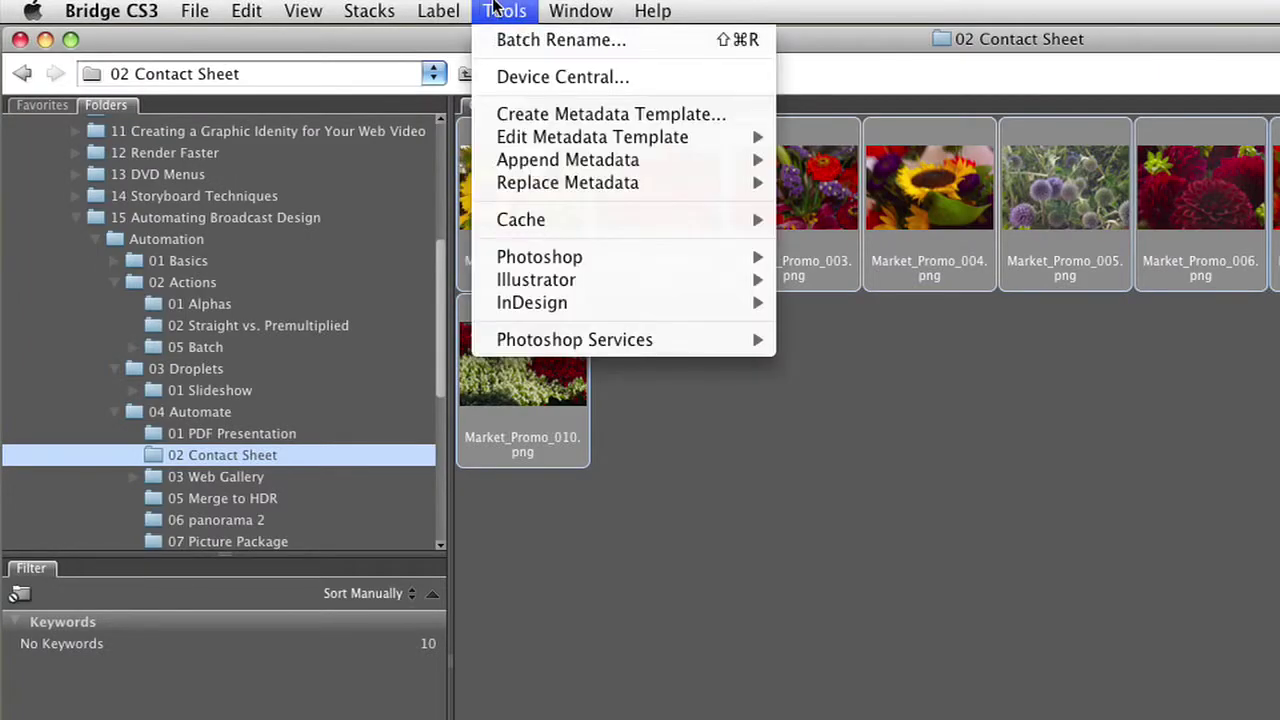
mouse_move(571, 257)
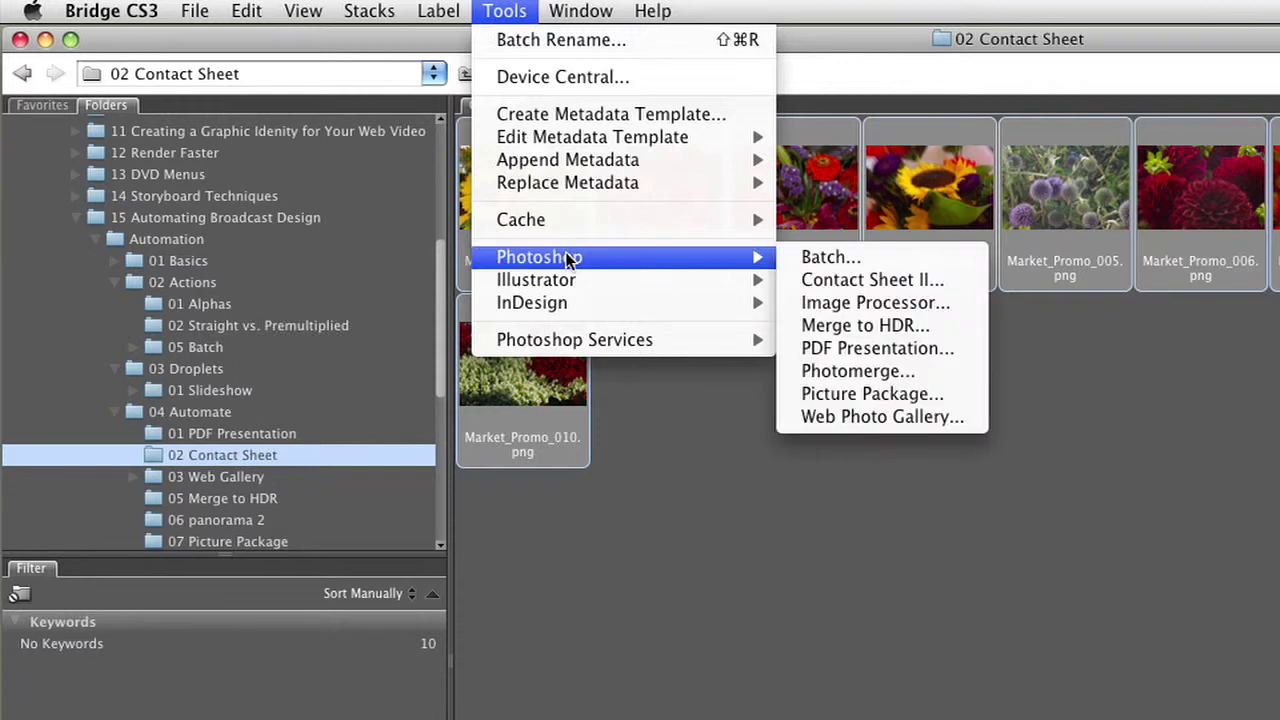
left_click(950, 275)
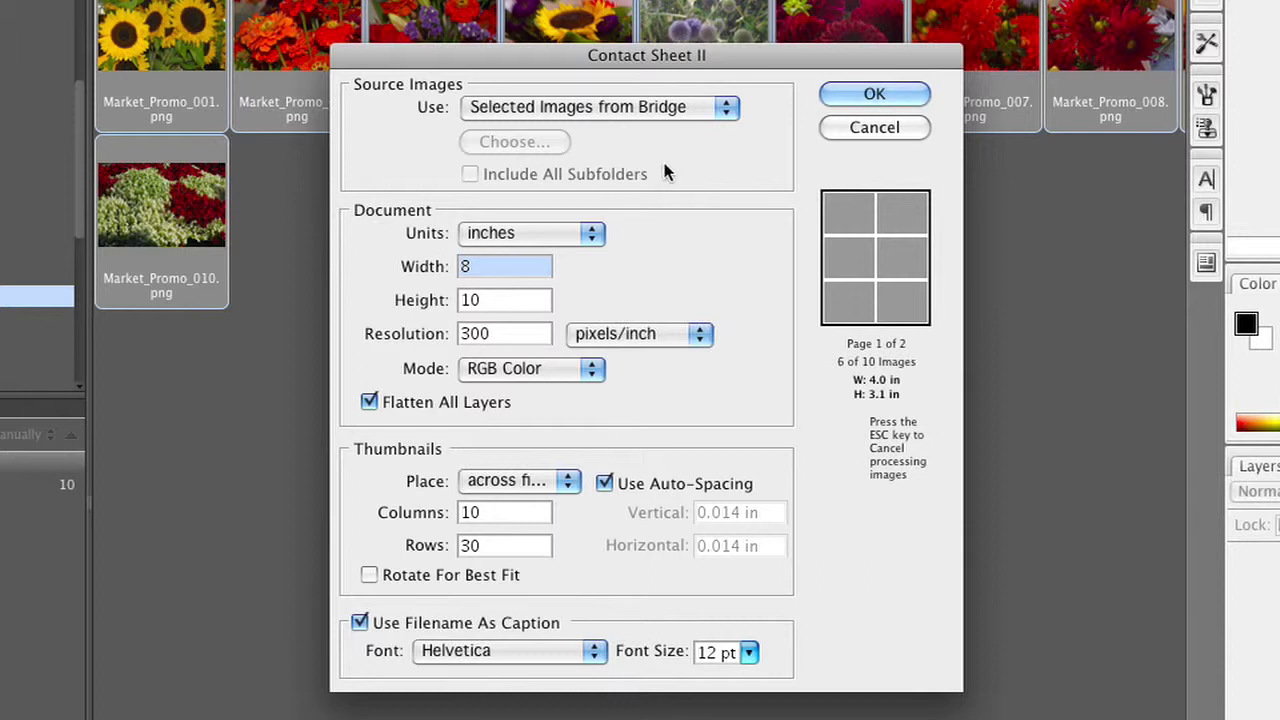
- Reset Contact Sheet II to its defaults, keeping the 8 × 10 inch page size
key("alt")
left_click(847, 124, "alt")
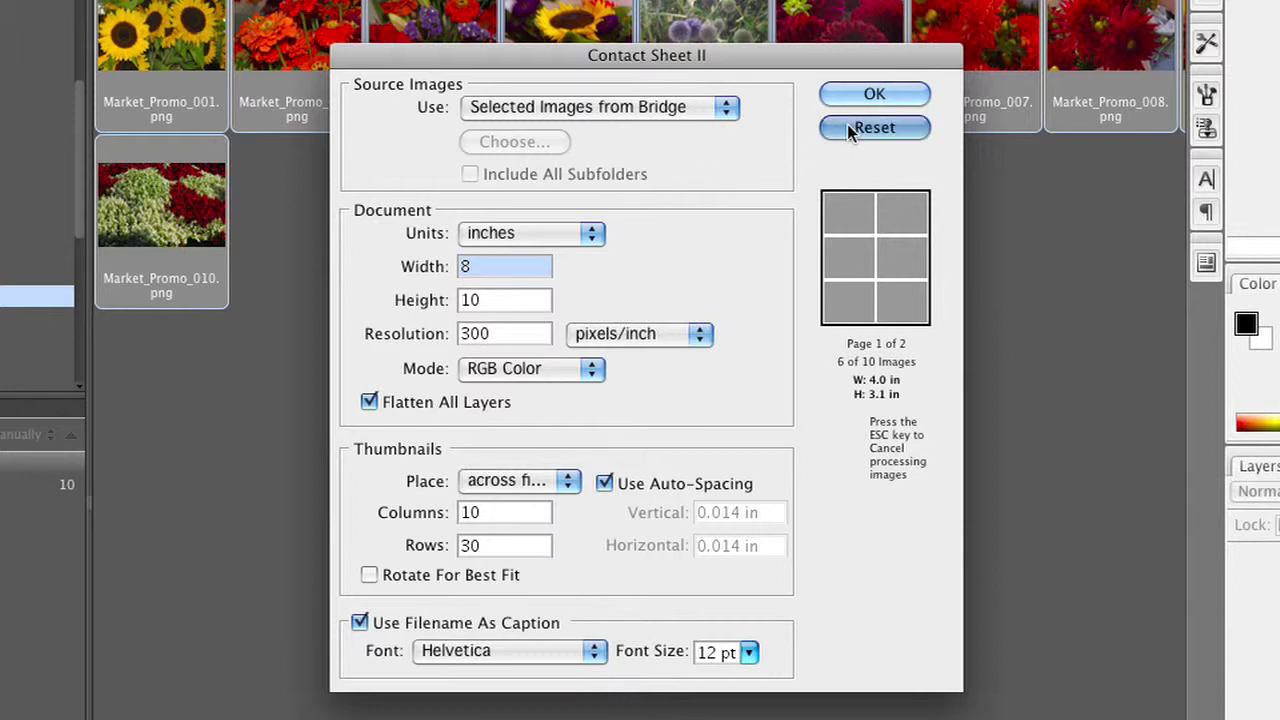
left_click(474, 266)
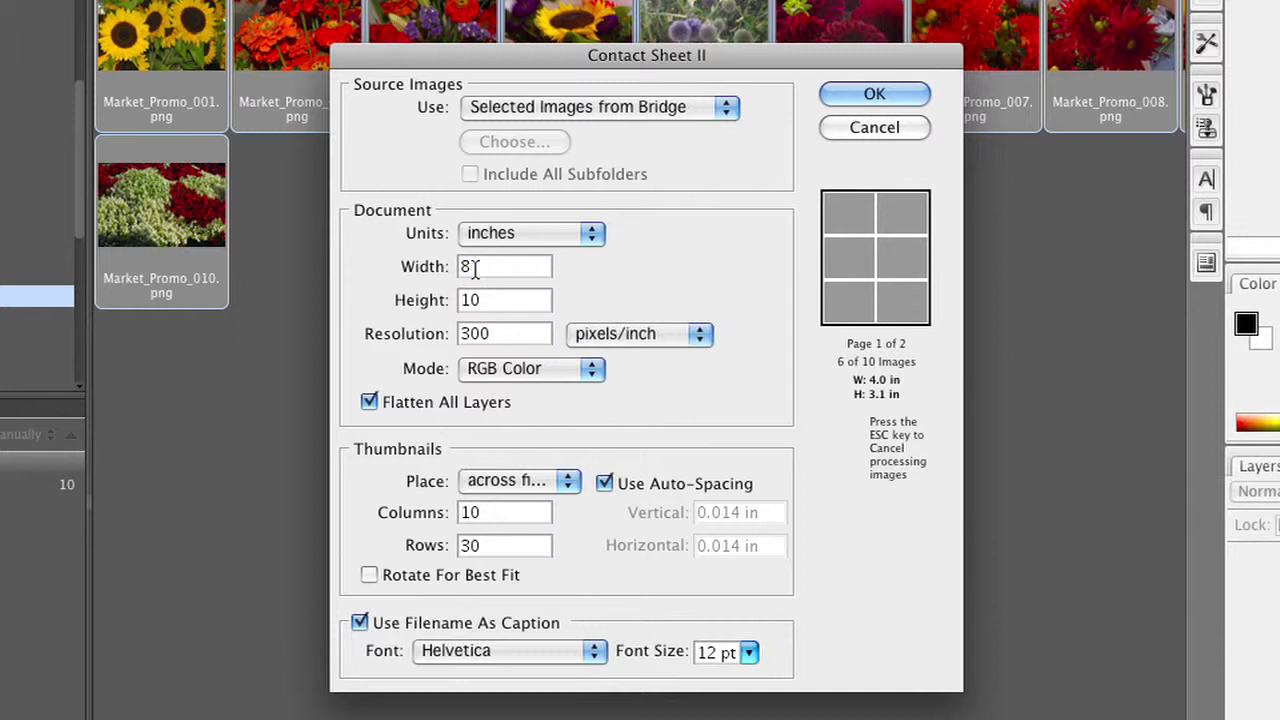
left_click(474, 300)
key("Tab")
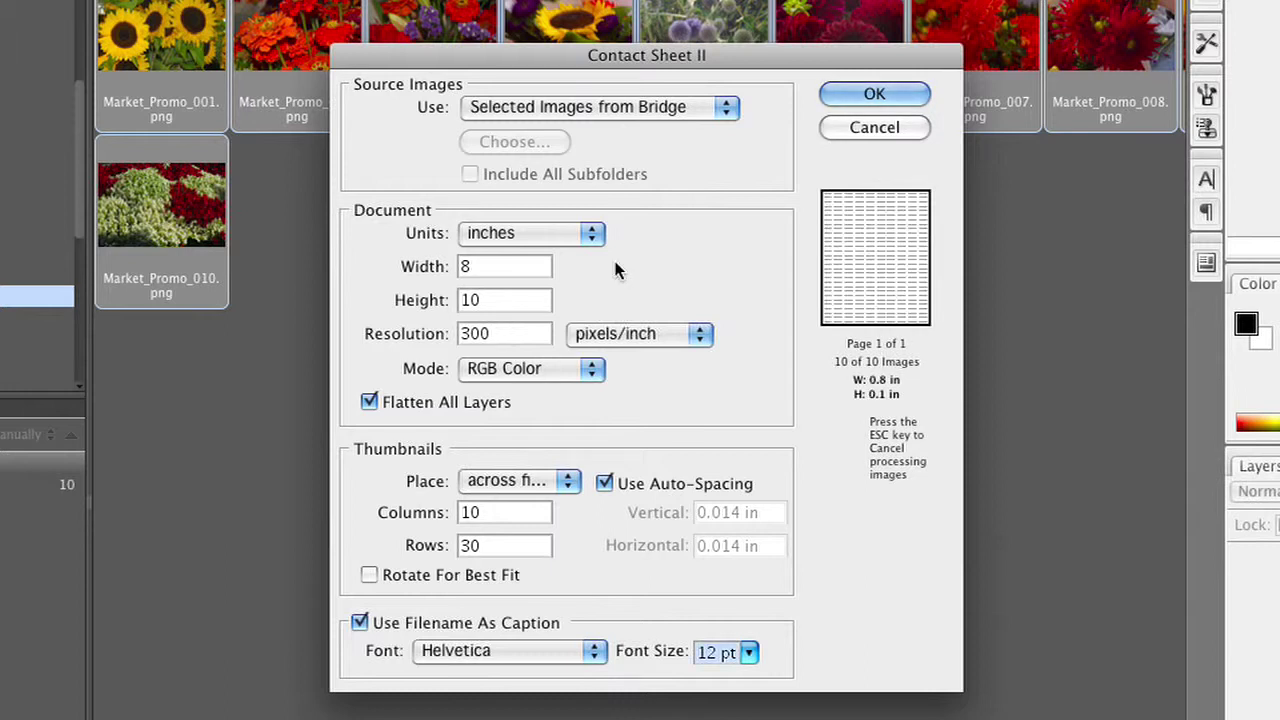
- Set resolution to 150 pixels/inch with 2 columns and 3 rows, and build the sheet
double_click(518, 340)
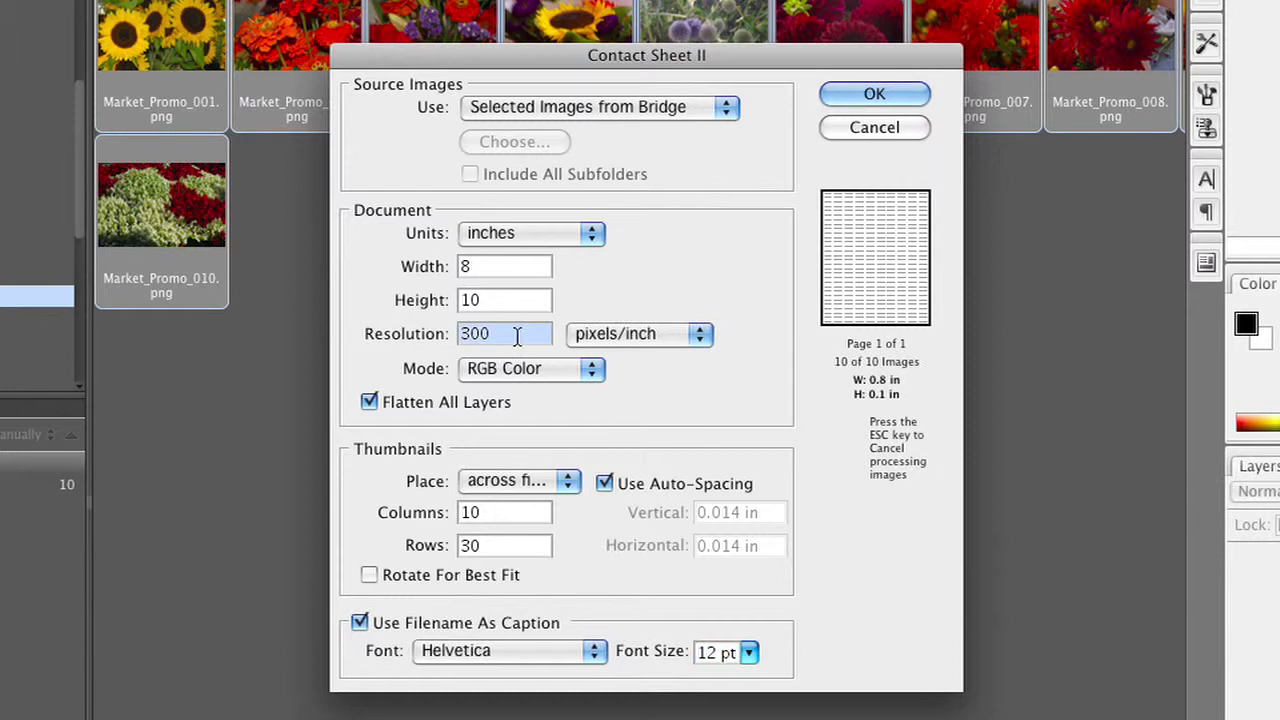
type("150")
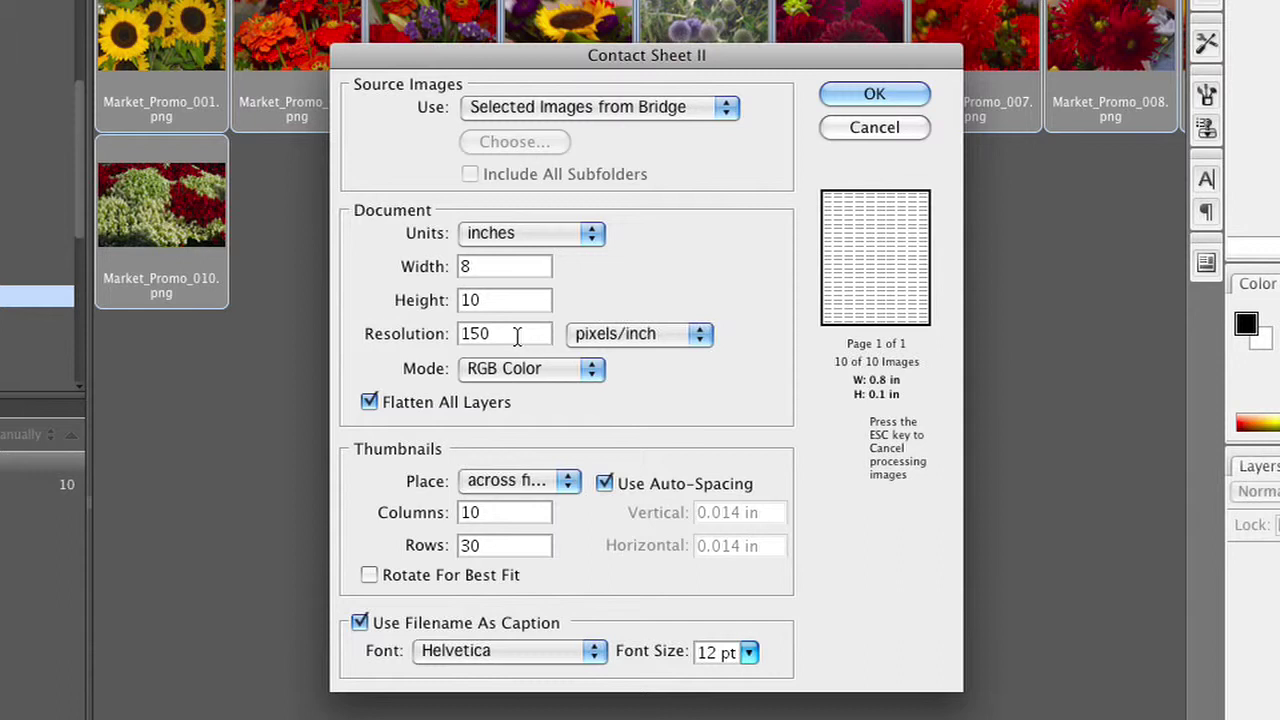
key("Tab")
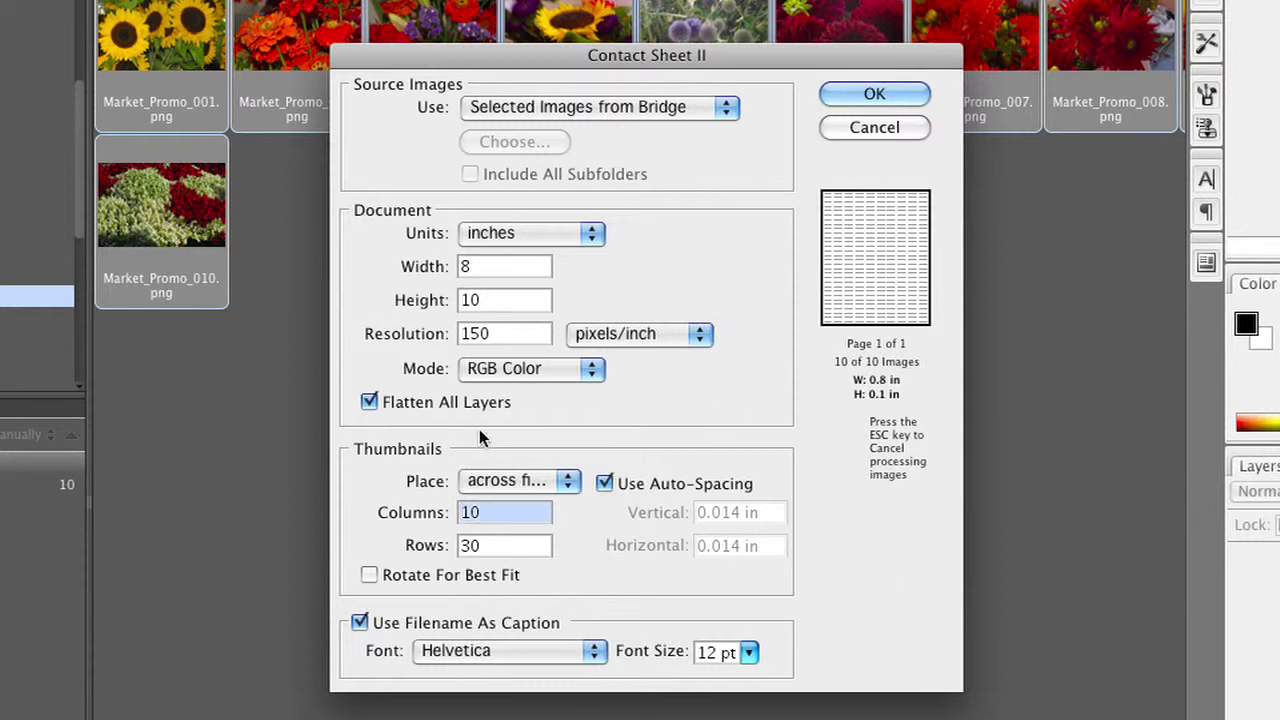
type("2")
key("Tab")
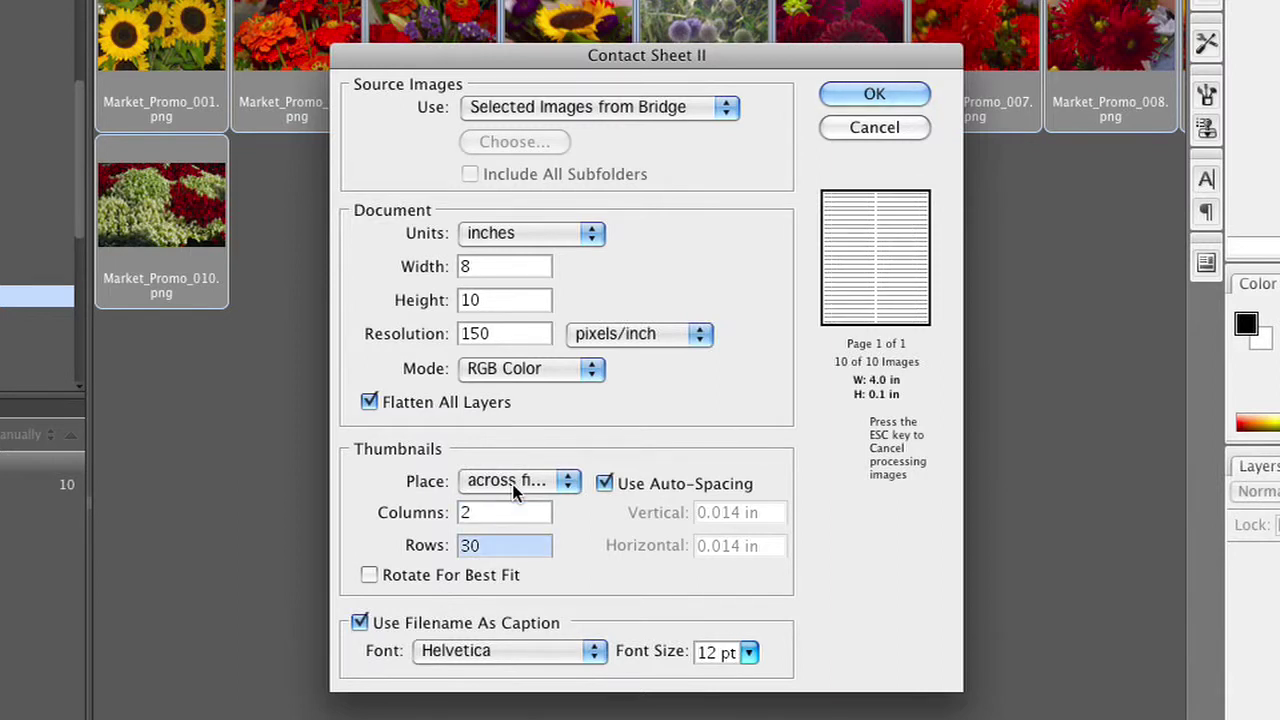
type("3")
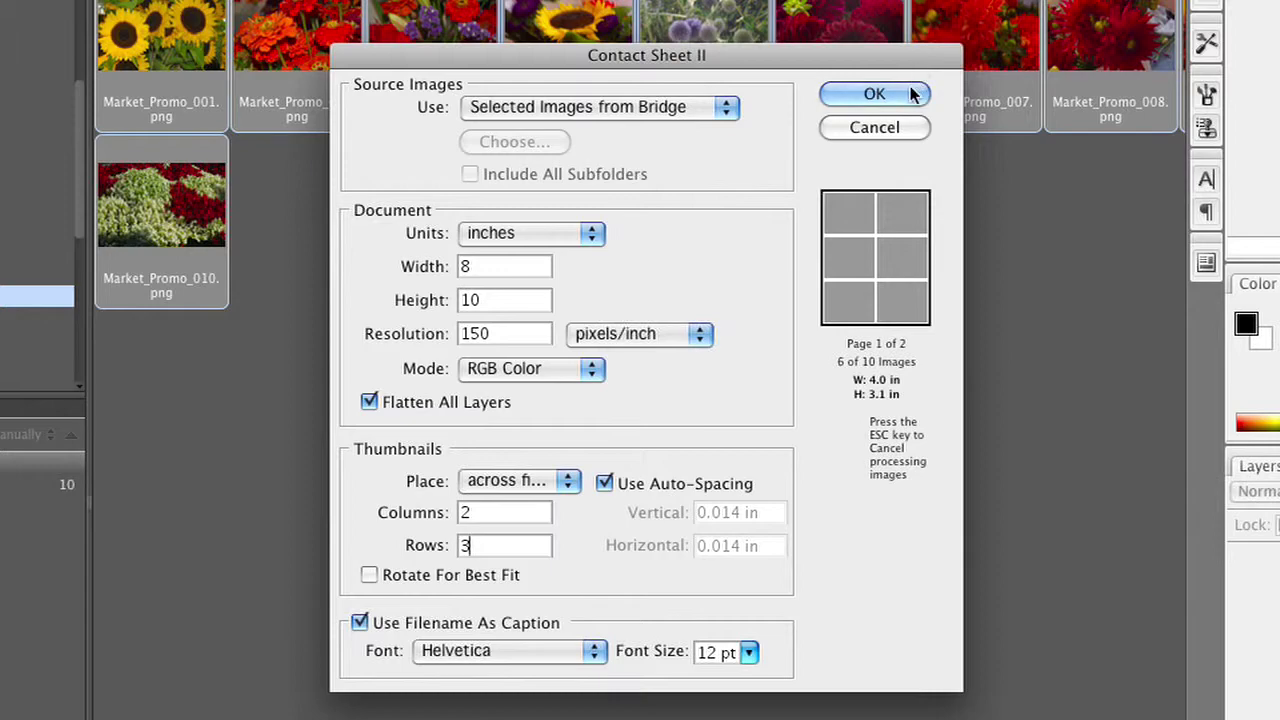
left_click(866, 94)
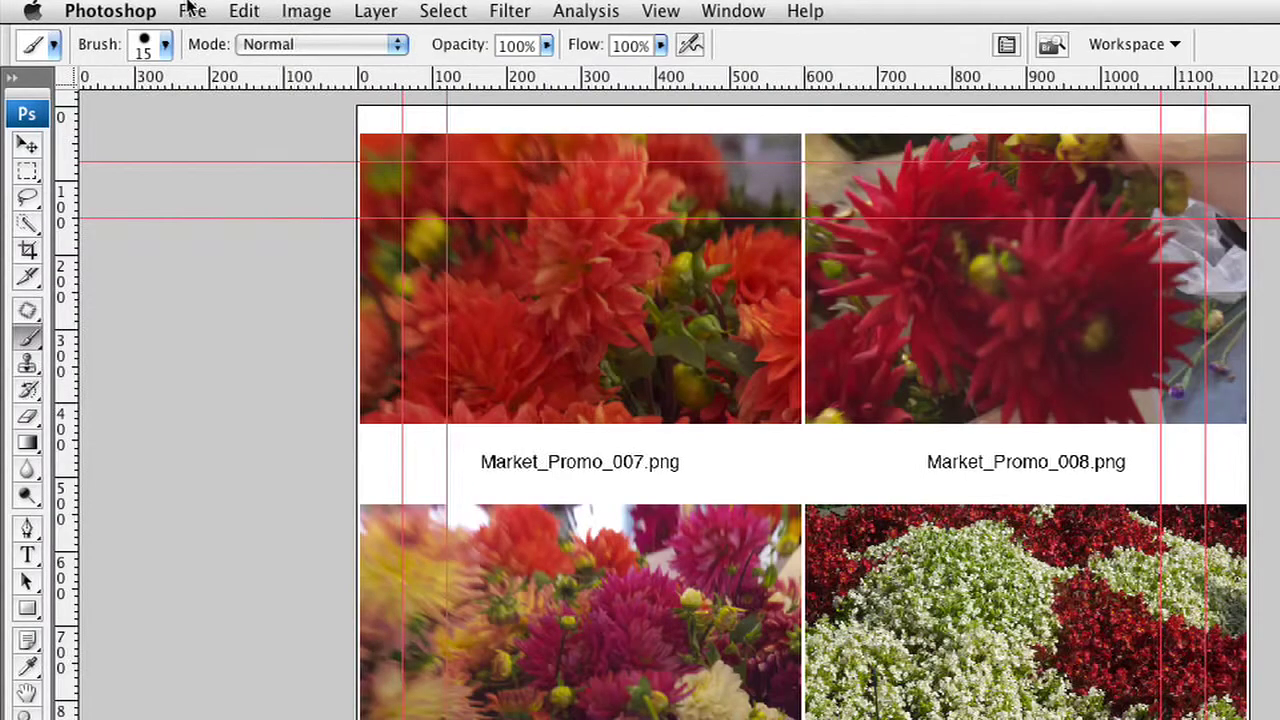
- After the captioned contact sheet pages finish generating, open the File menu
left_click(191, 11)
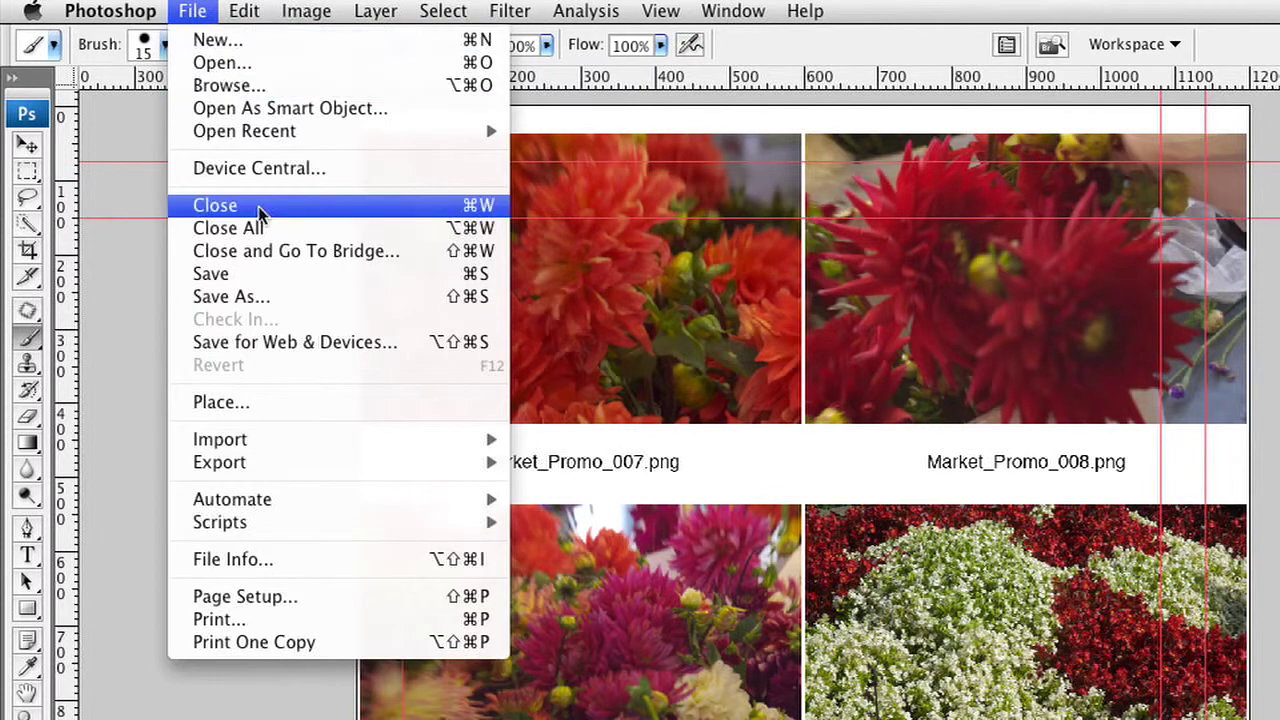
- Set up a PDF Presentation with the open ContactSheet-001 and ContactSheet-002 files and start saving it
mouse_move(346, 500)
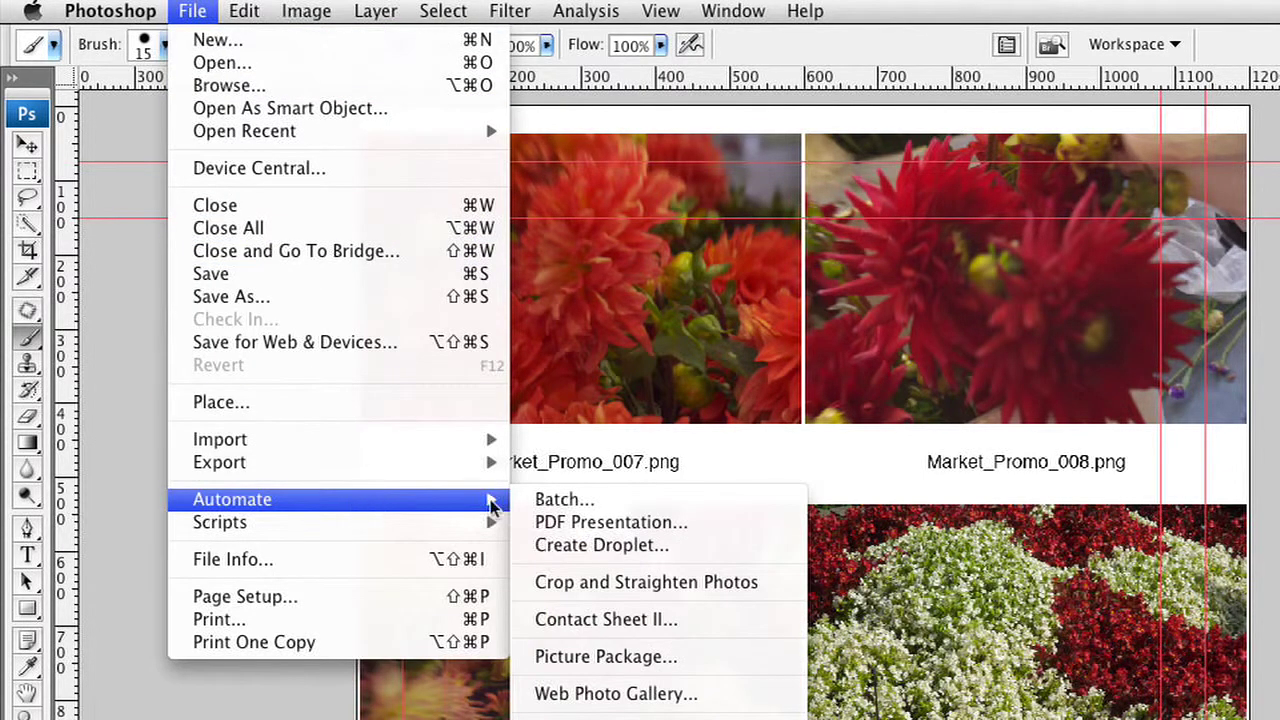
left_click(713, 522)
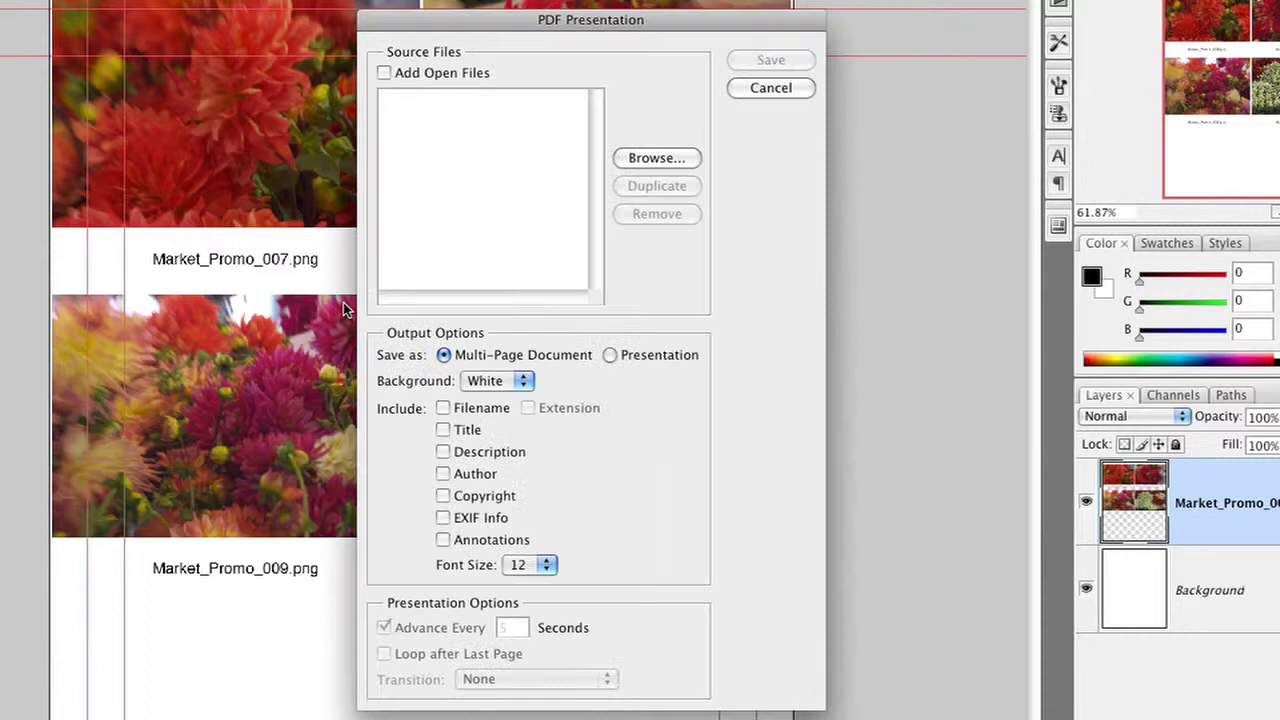
left_click(452, 74)
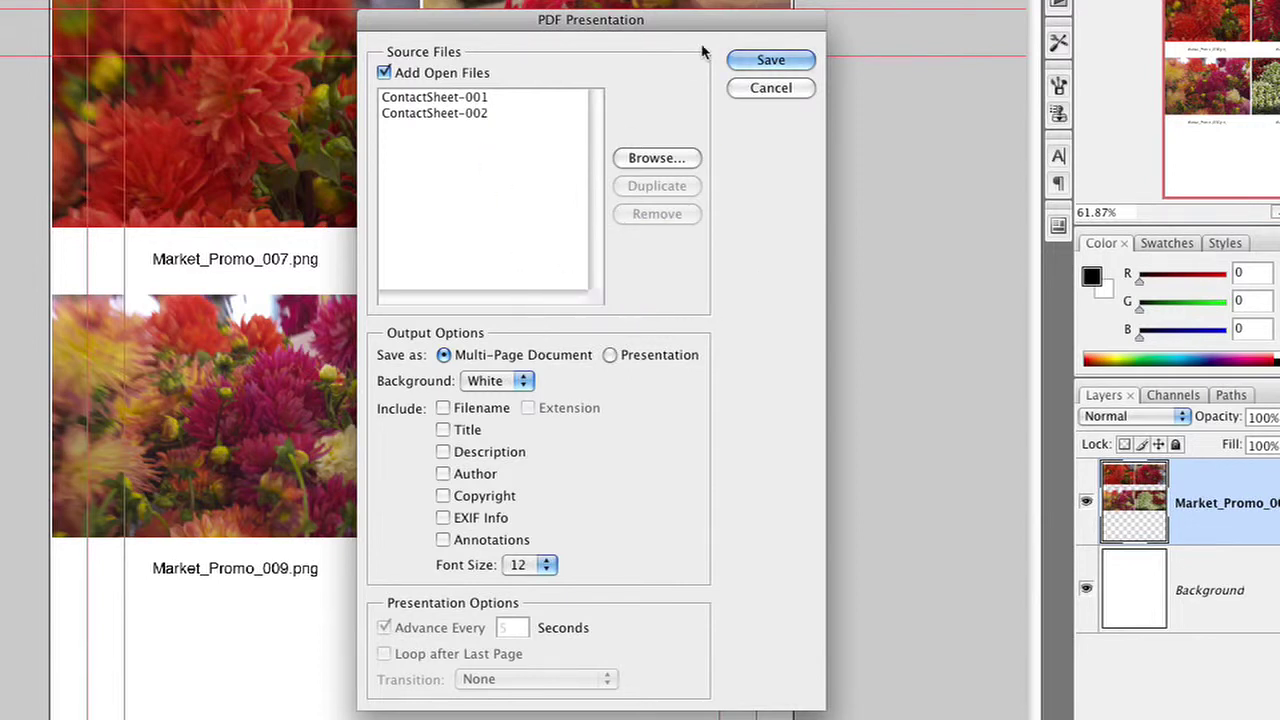
left_click(741, 59)
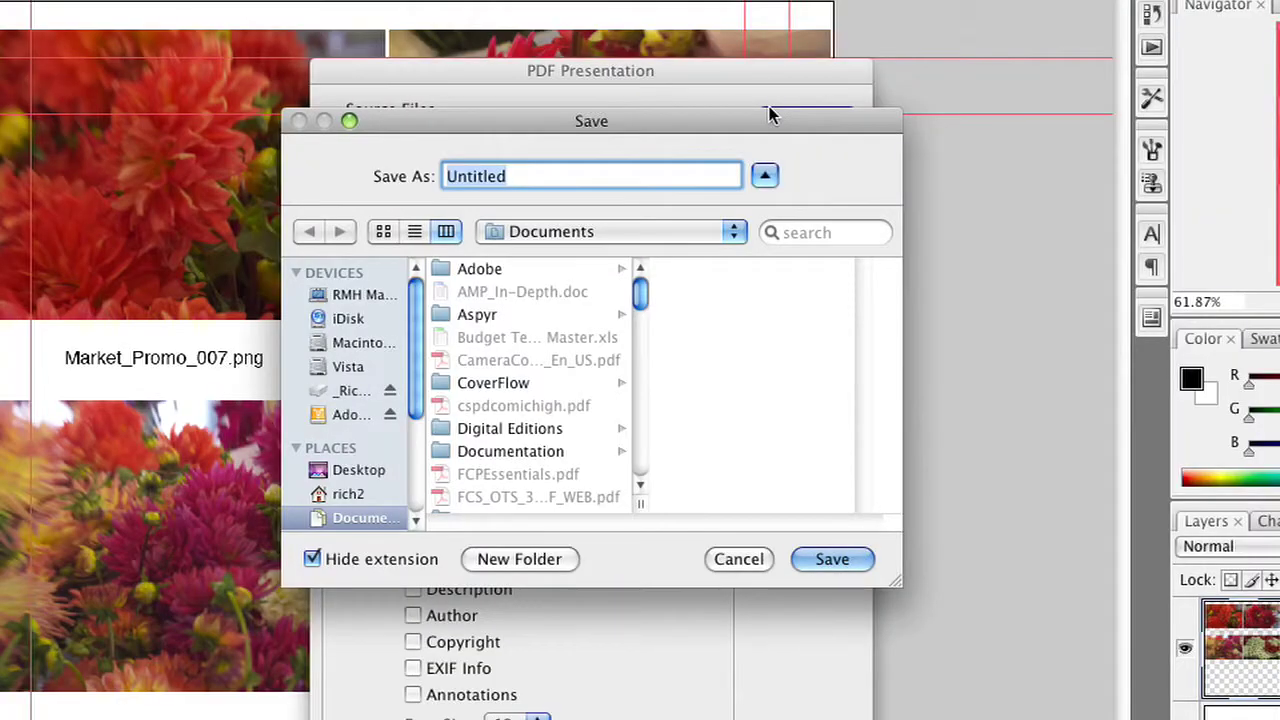
- Save the PDF as Contact Sheet after reviewing its Security settings
type("C")
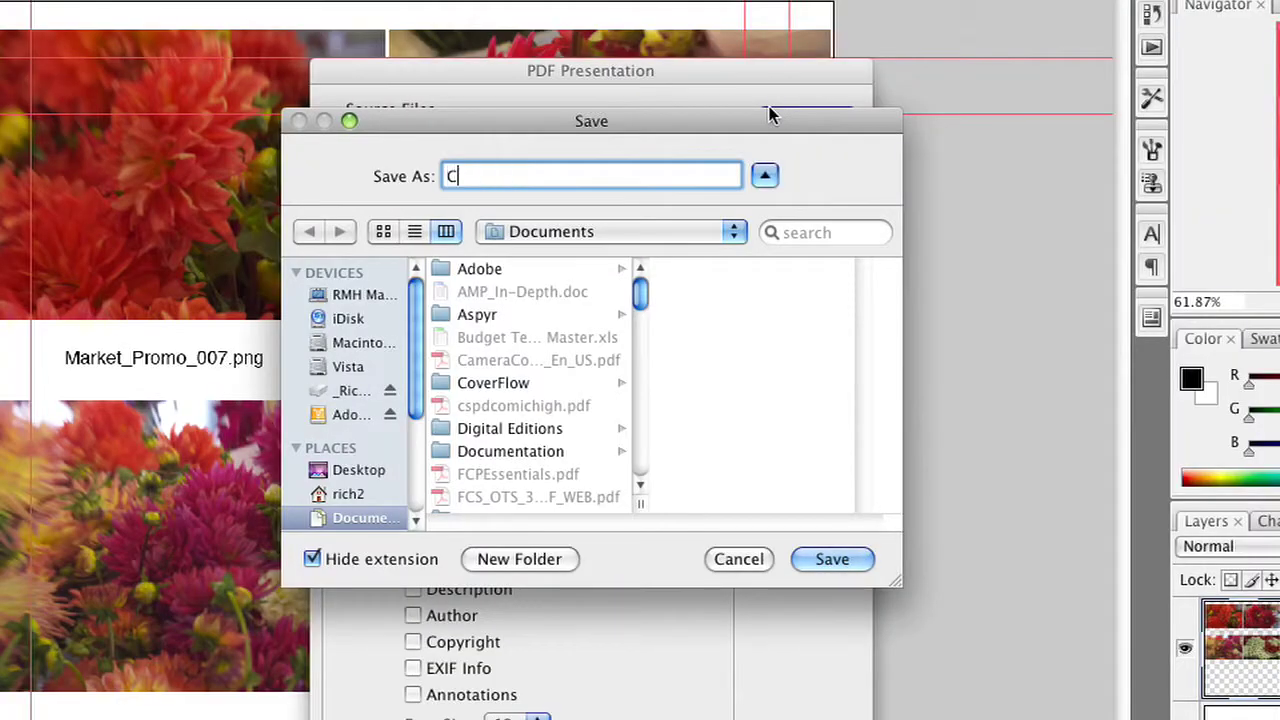
type("ontact Sheet")
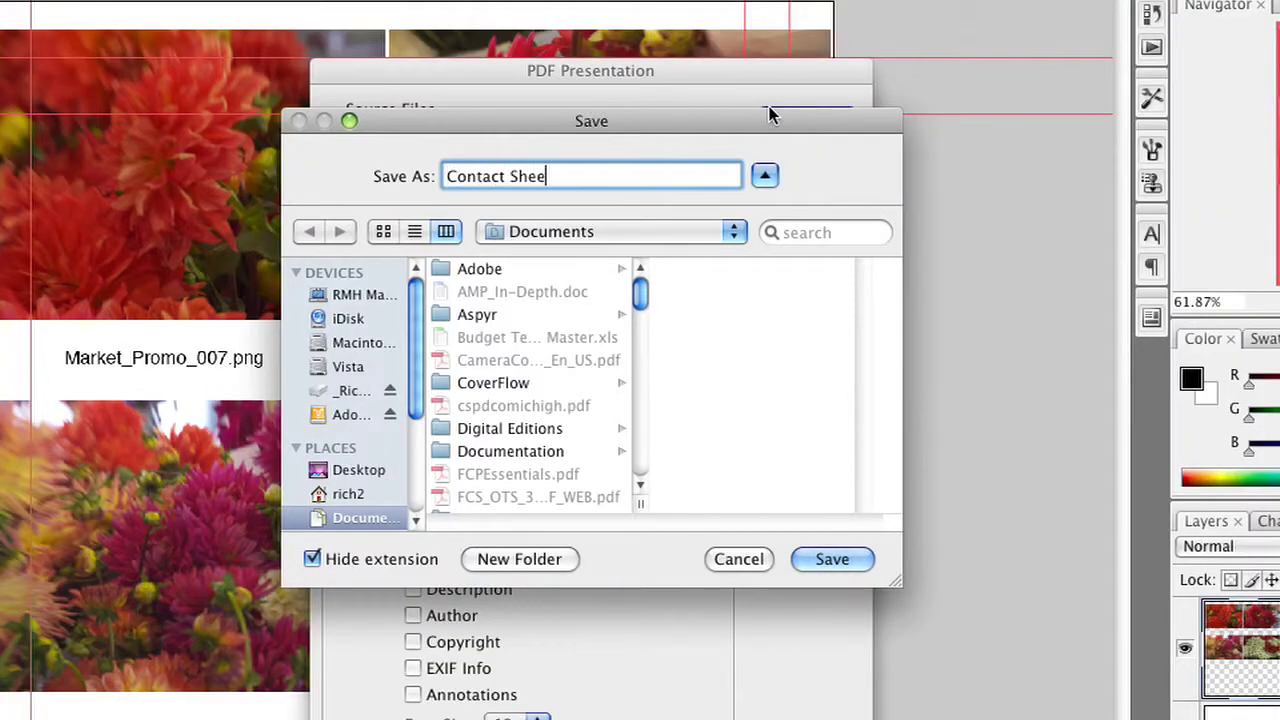
key("Return")
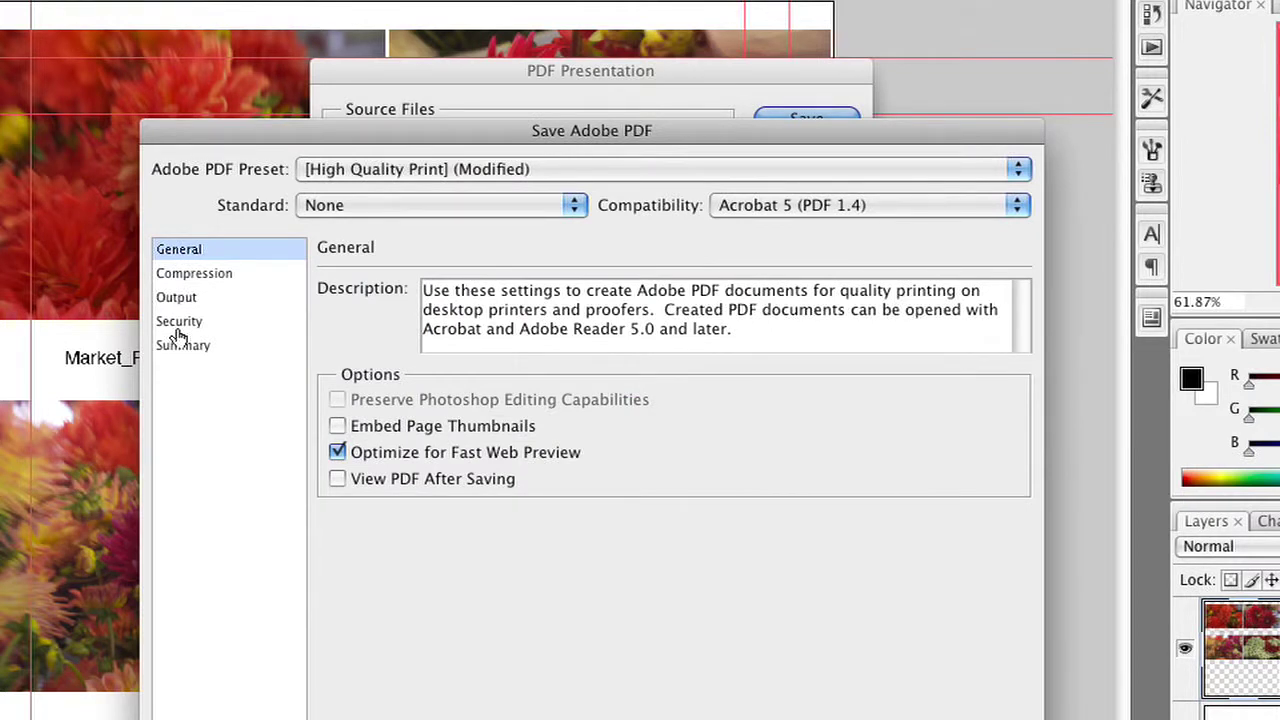
left_click(178, 322)
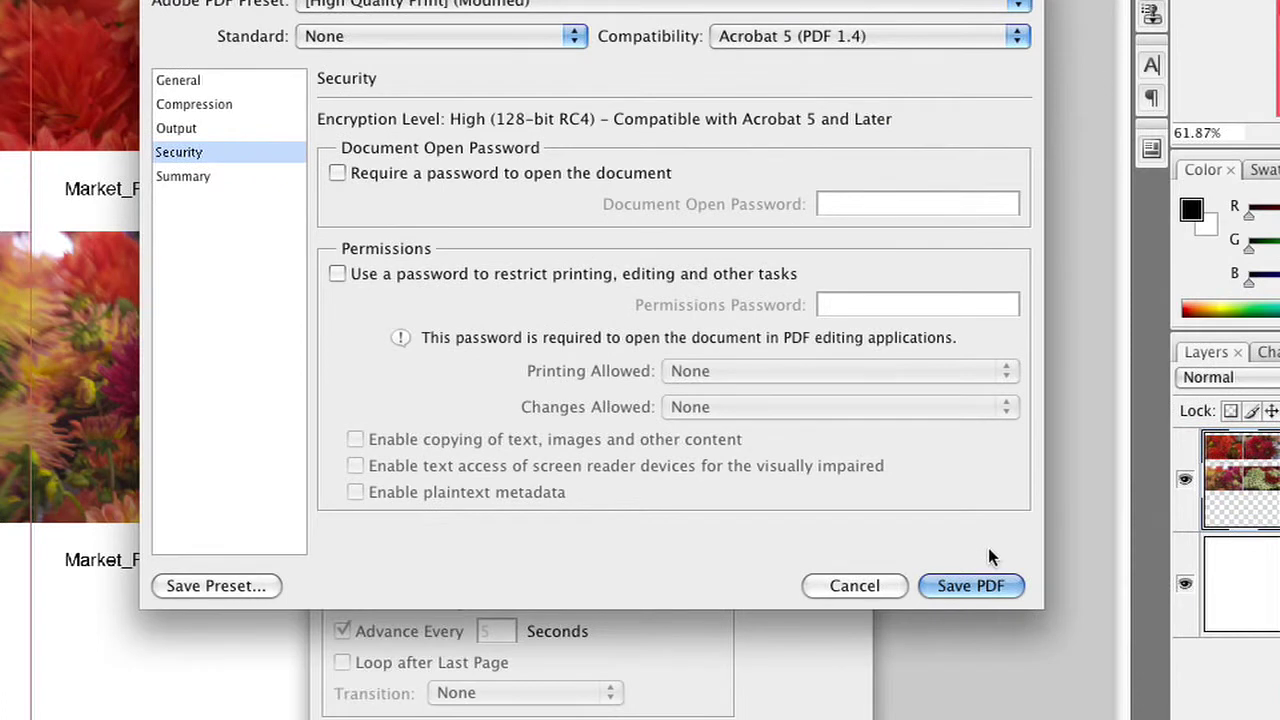
left_click(986, 584)
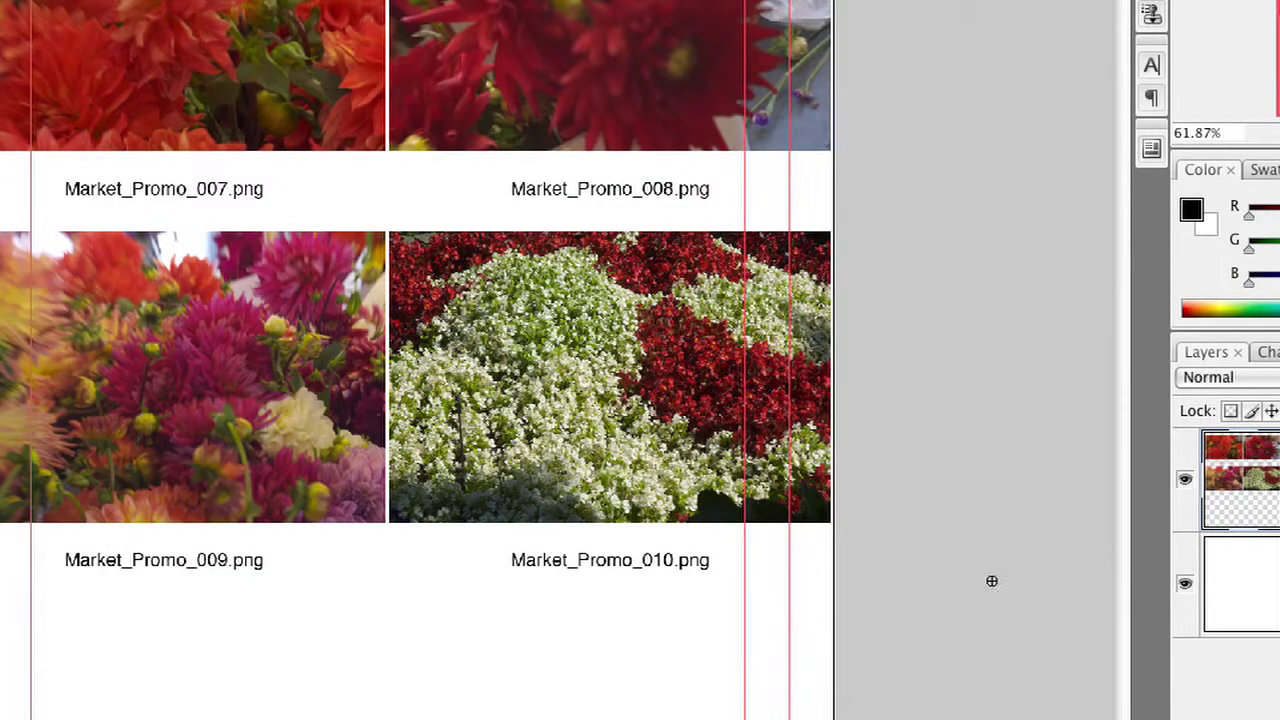
- Open Contact Sheet.pdf in Adobe Reader from Finder and scroll through both pages
key("super+Tab")
key("super+Tab")
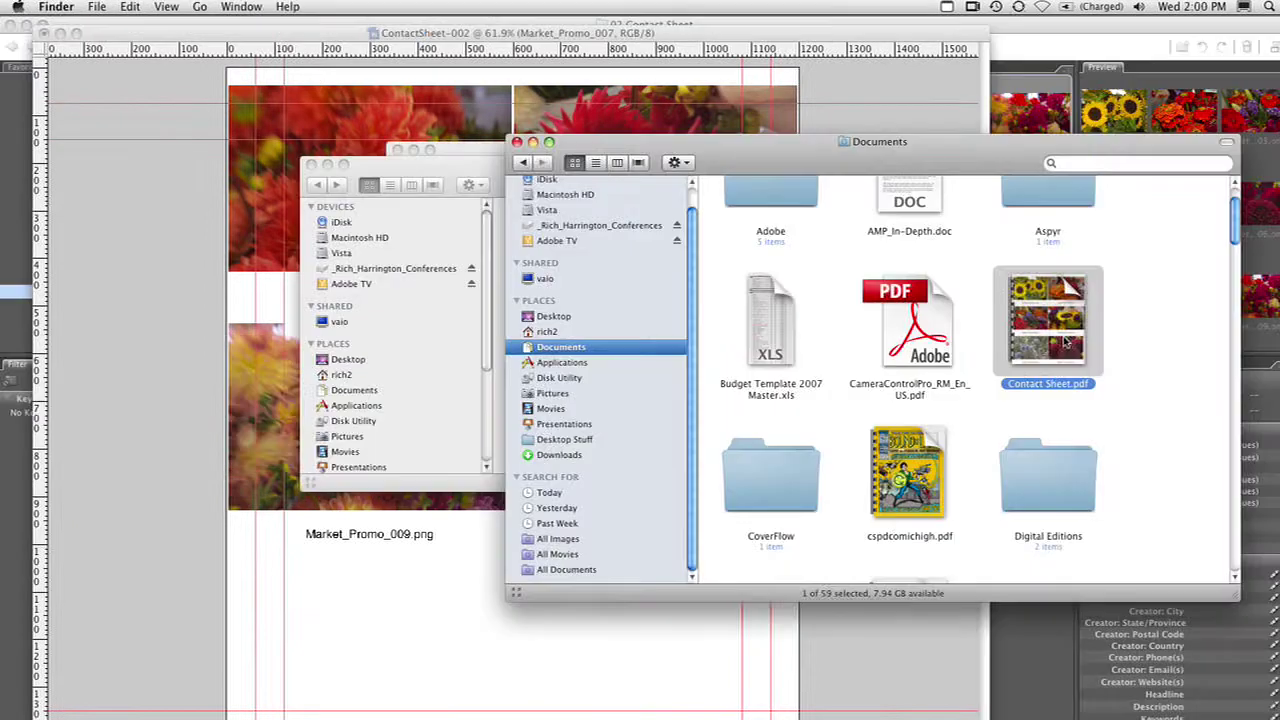
right_click(1066, 342)
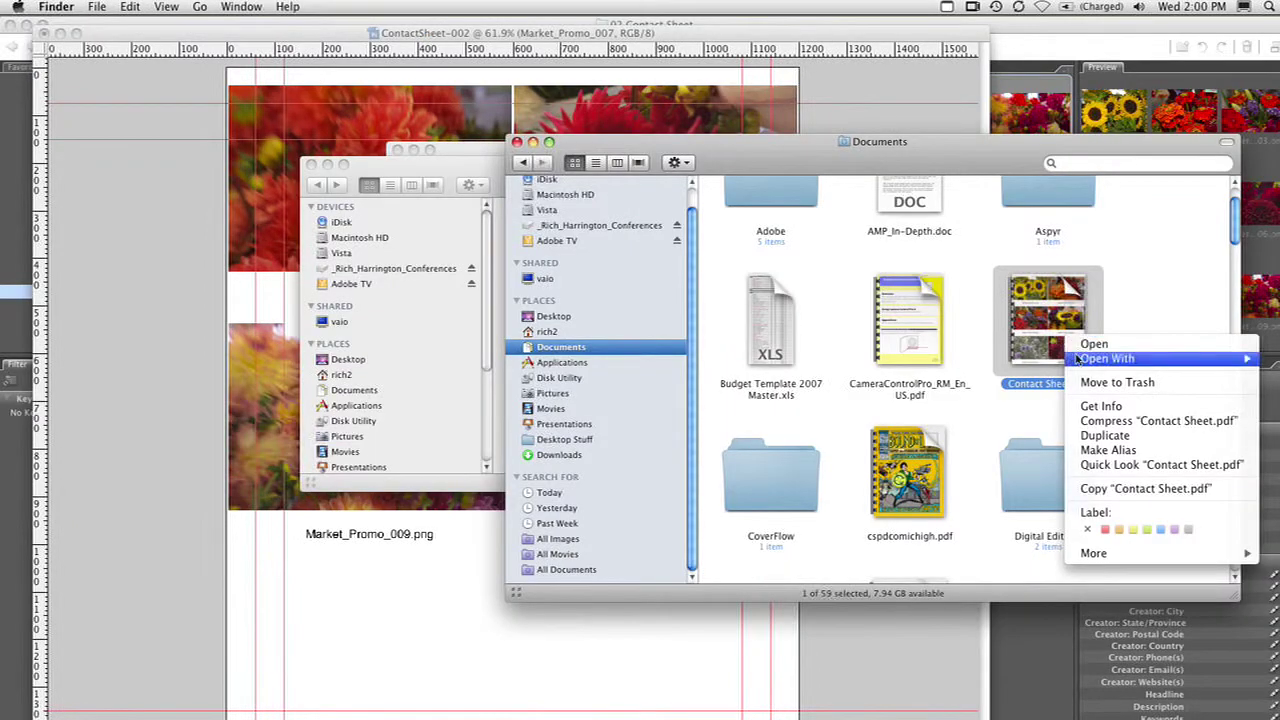
mouse_move(1075, 358)
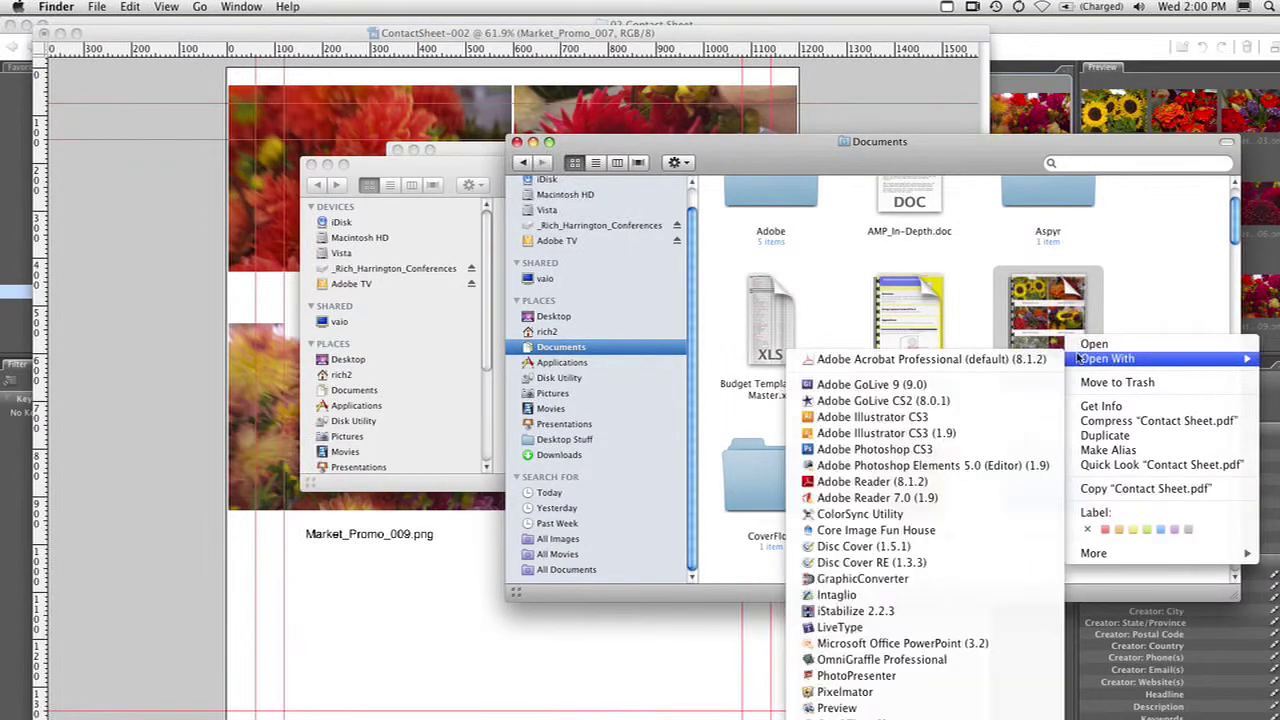
left_click(1015, 485)
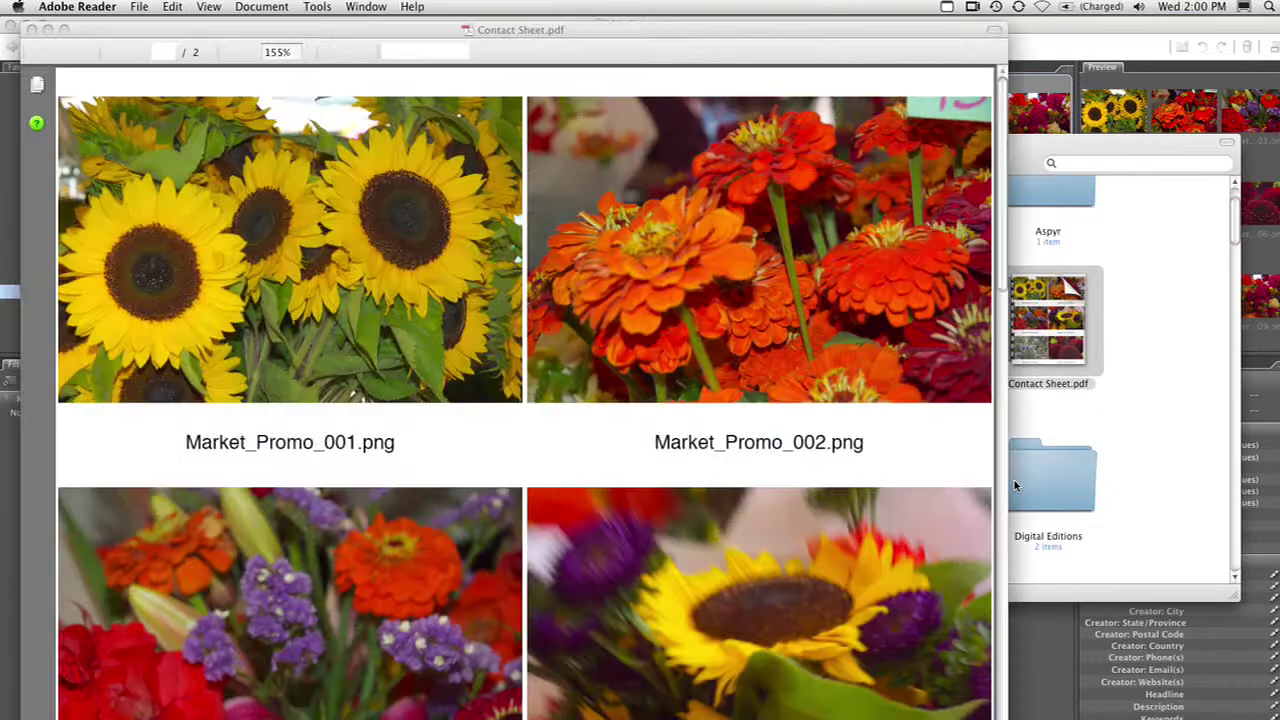
scroll(838, 386, "down", 15)
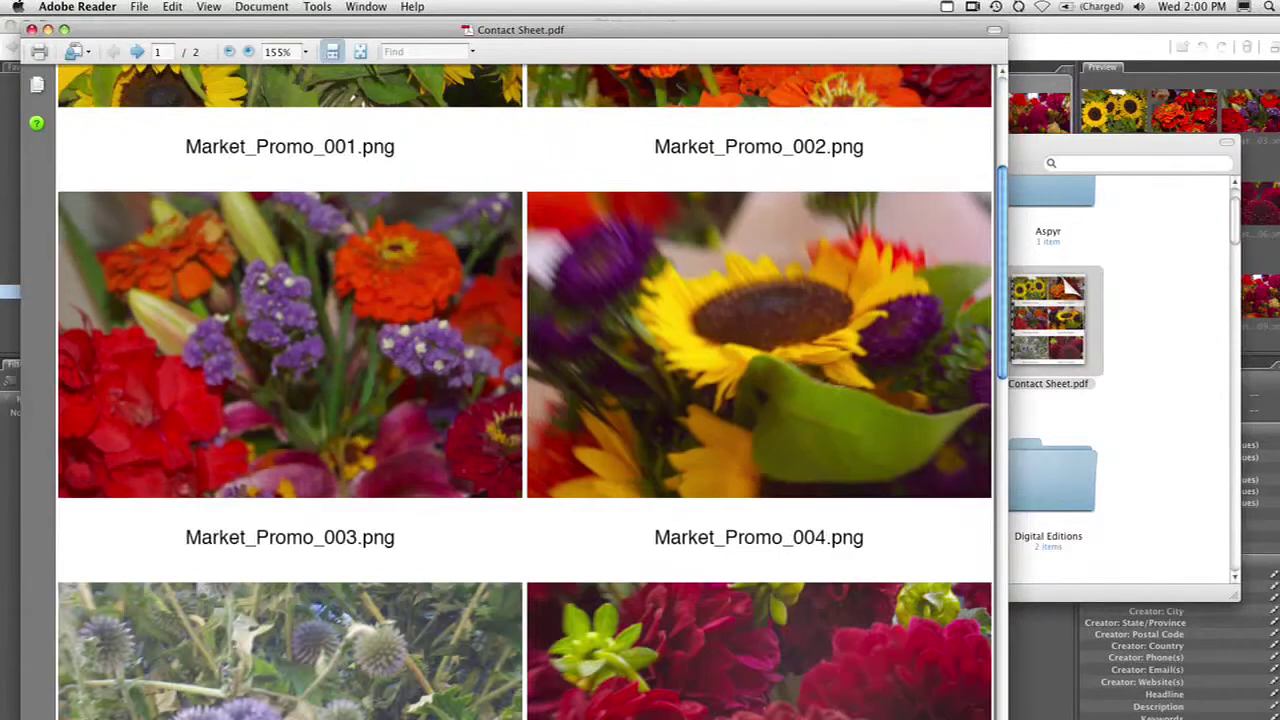
scroll(838, 386, "down", 10)
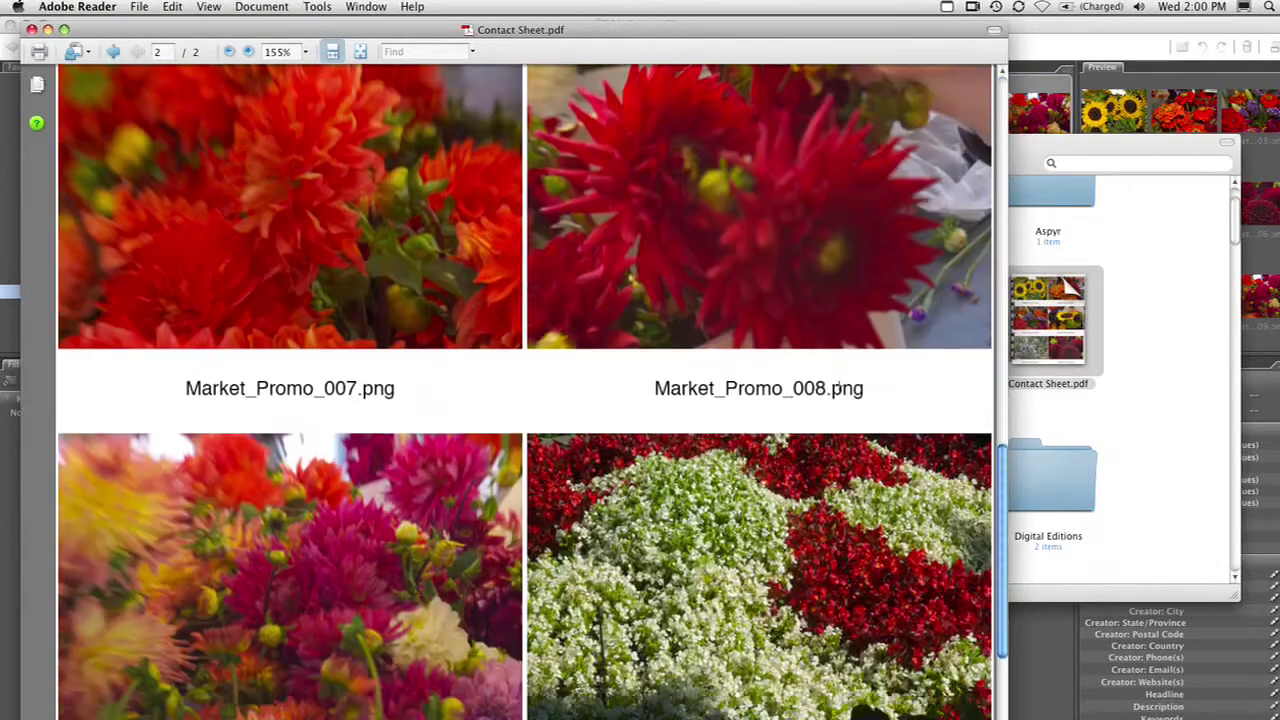